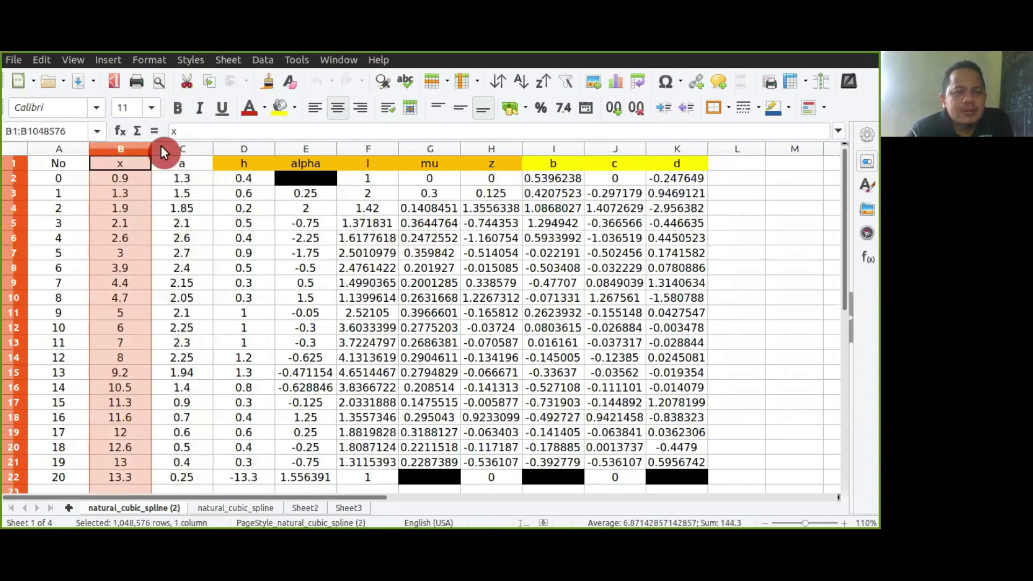
Examine the x and a columns, comparing the data points of the first rows with the last row, No 20.
left_click(142, 150)
left_click(161, 149)
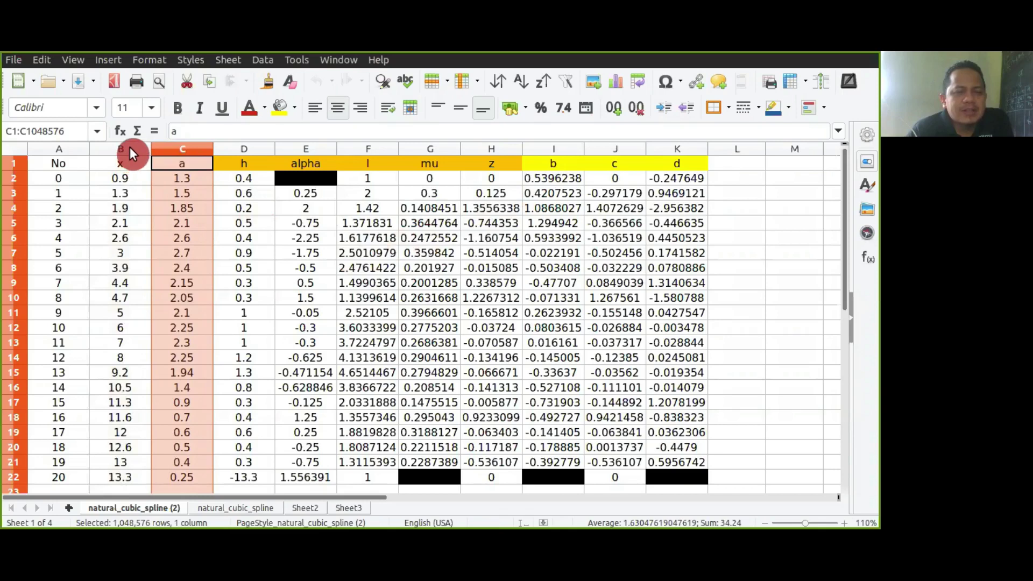
left_click(127, 166)
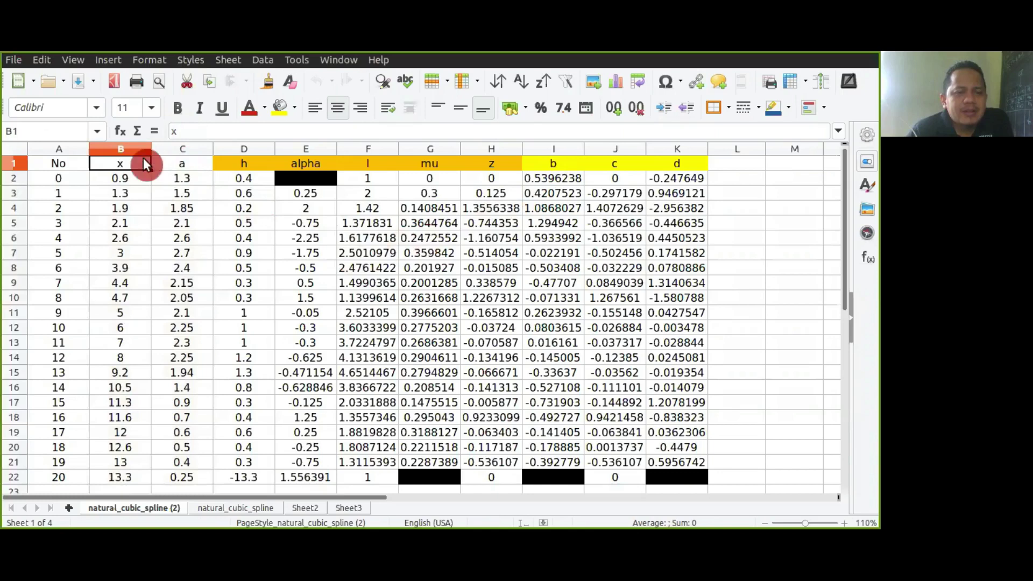
left_click(131, 150)
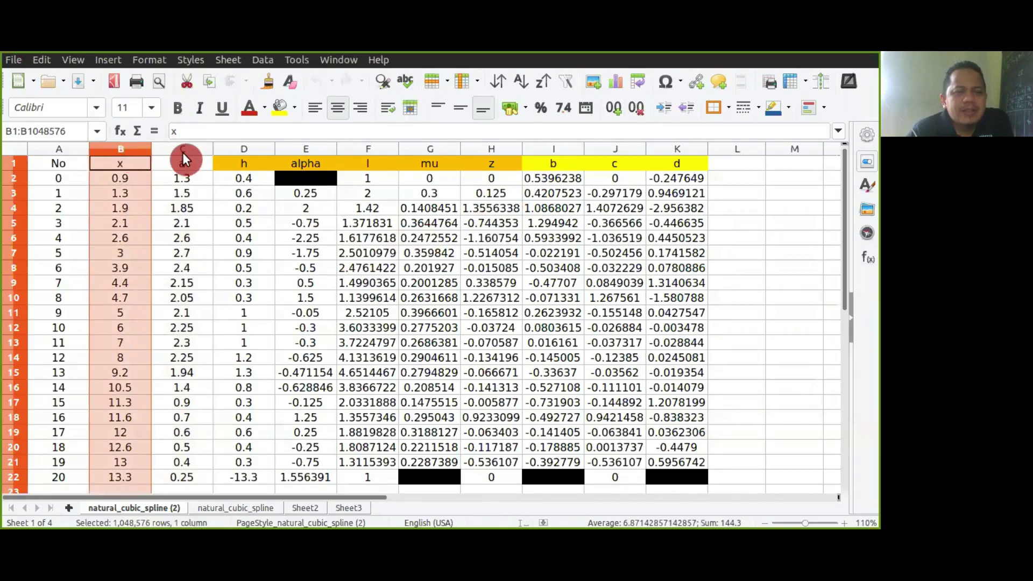
left_click(183, 153)
left_click(127, 176)
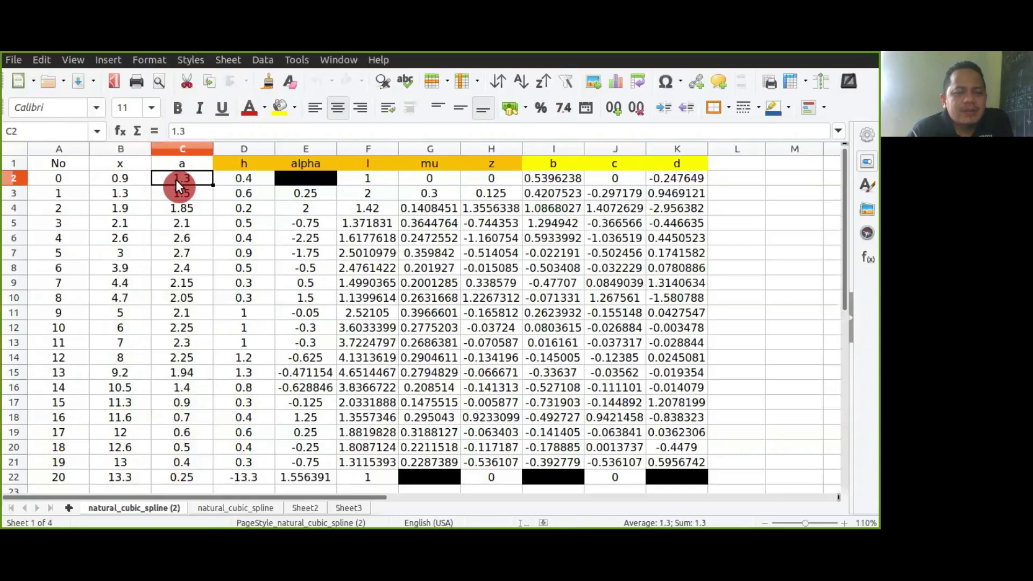
left_click(128, 192)
left_click(180, 197)
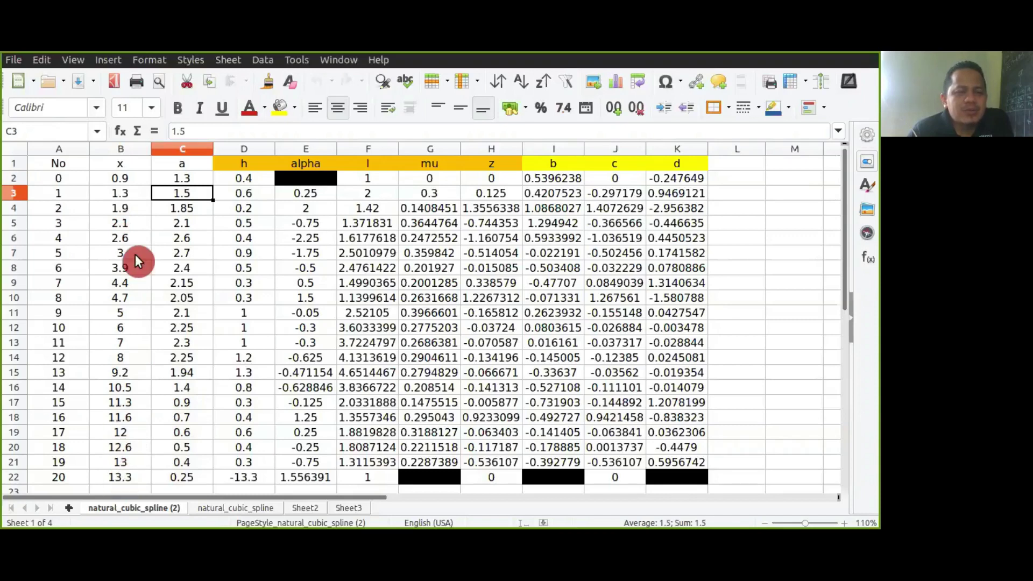
left_click(124, 180)
left_click(75, 179)
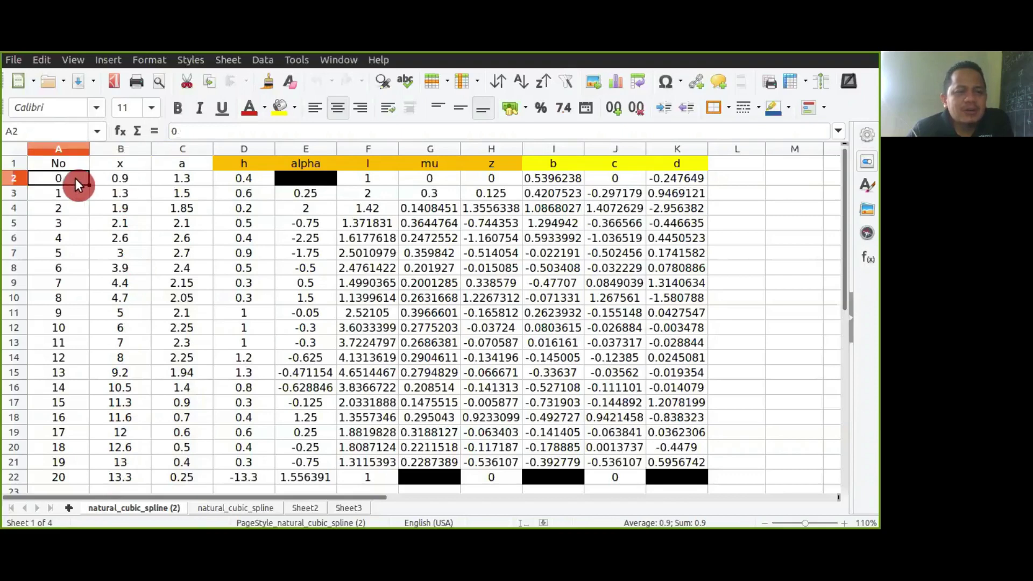
left_click(75, 477)
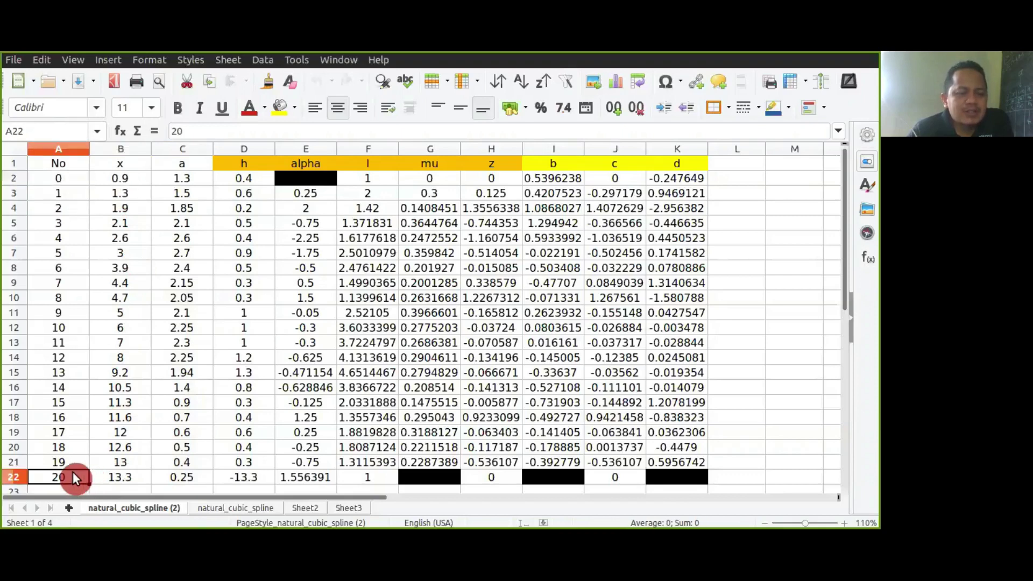
left_click(133, 479)
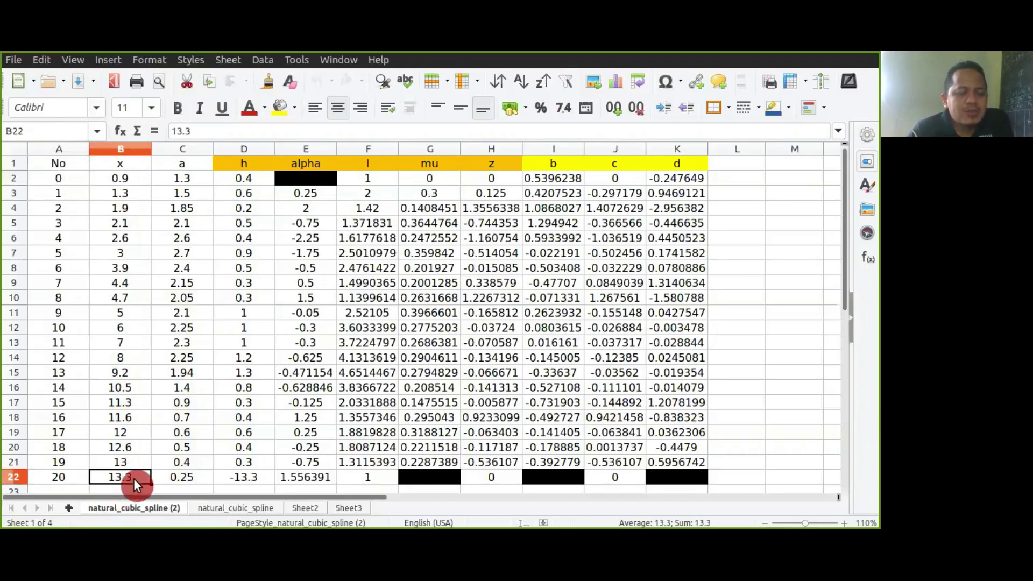
left_click(173, 476)
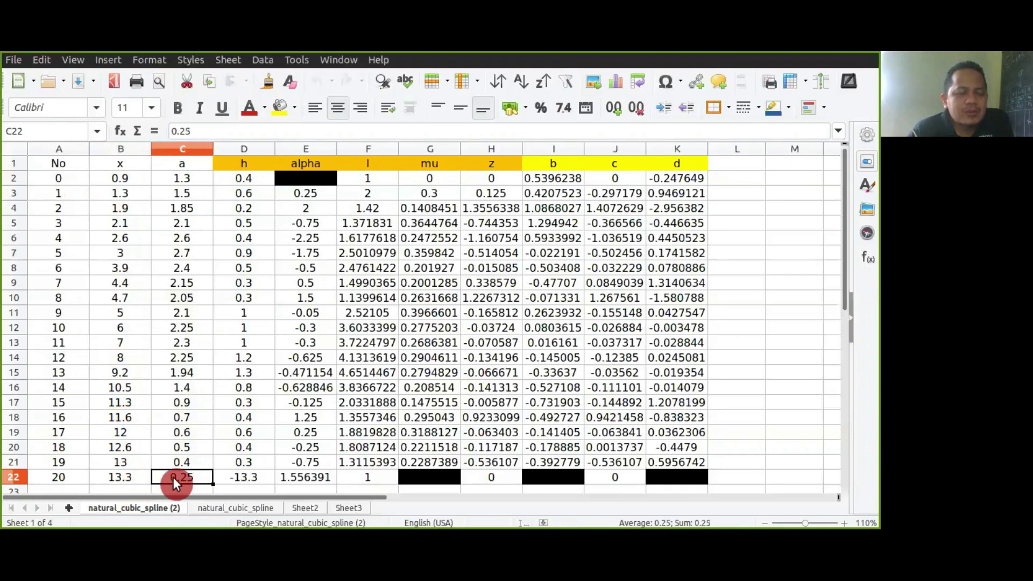
Examine the range of a coefficients in column C, from No 0 down to No 19 and the extra entry at No 20.
left_click(182, 167)
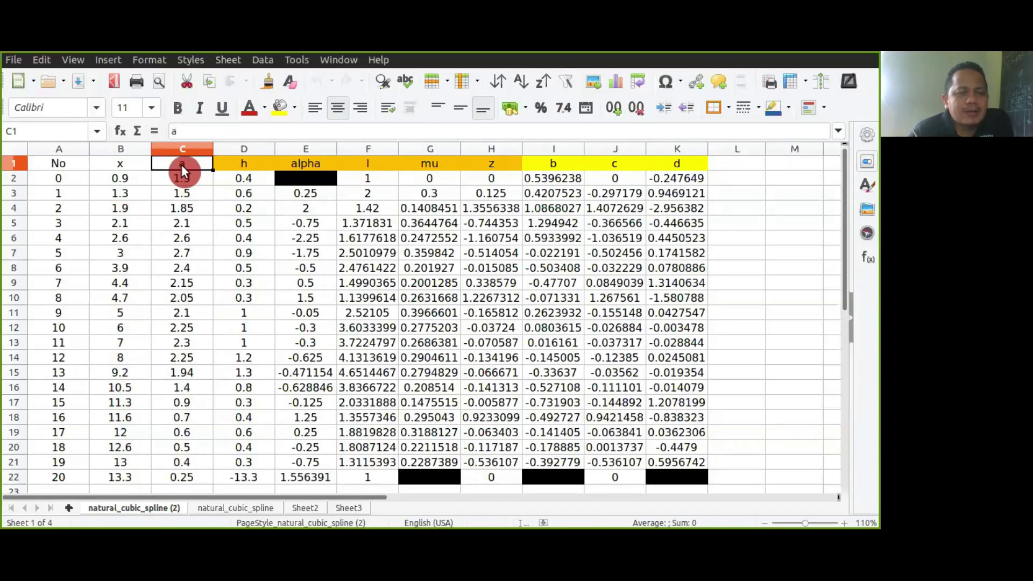
left_click(174, 182)
left_click(173, 191)
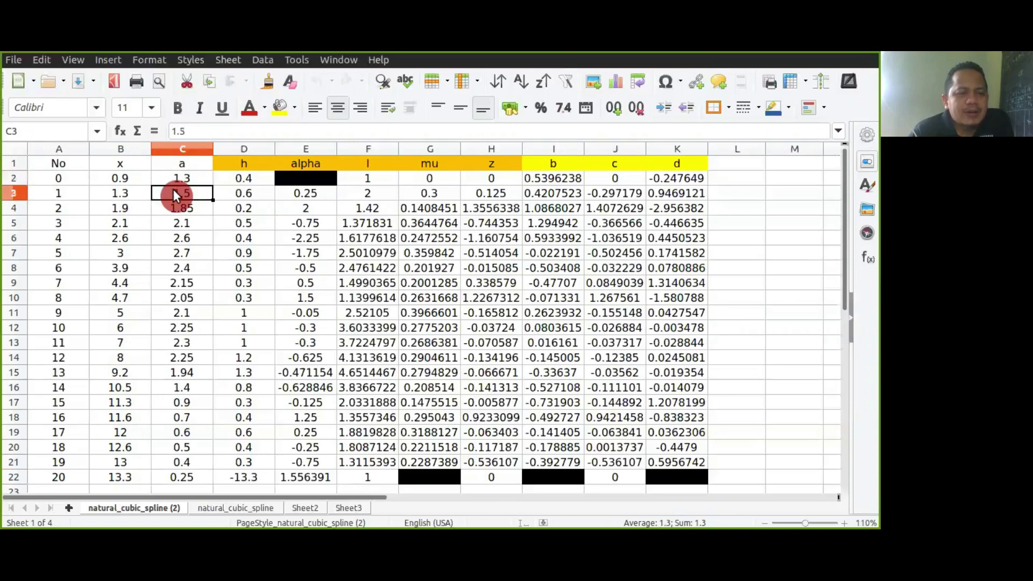
left_click(170, 463)
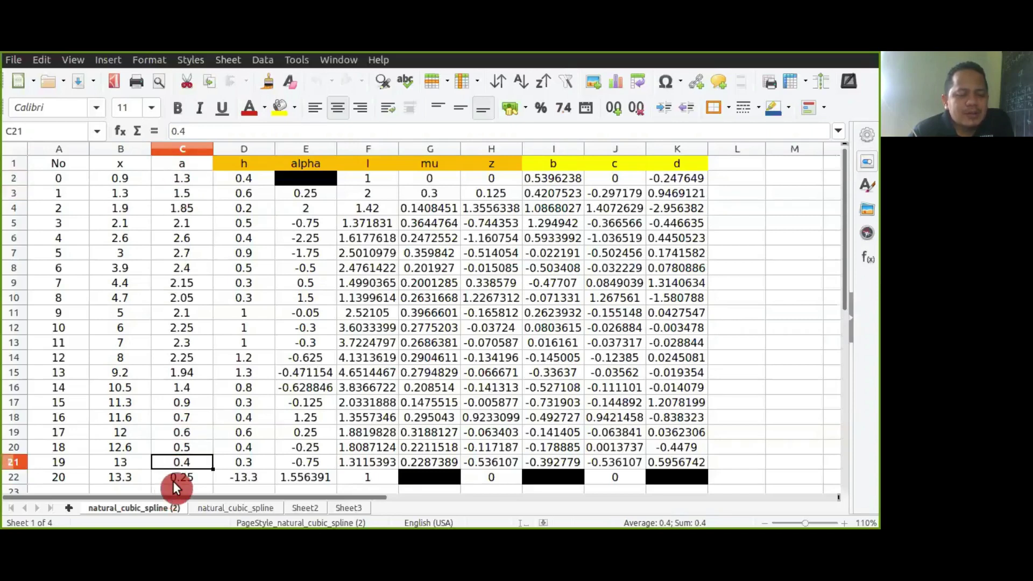
left_click(173, 481)
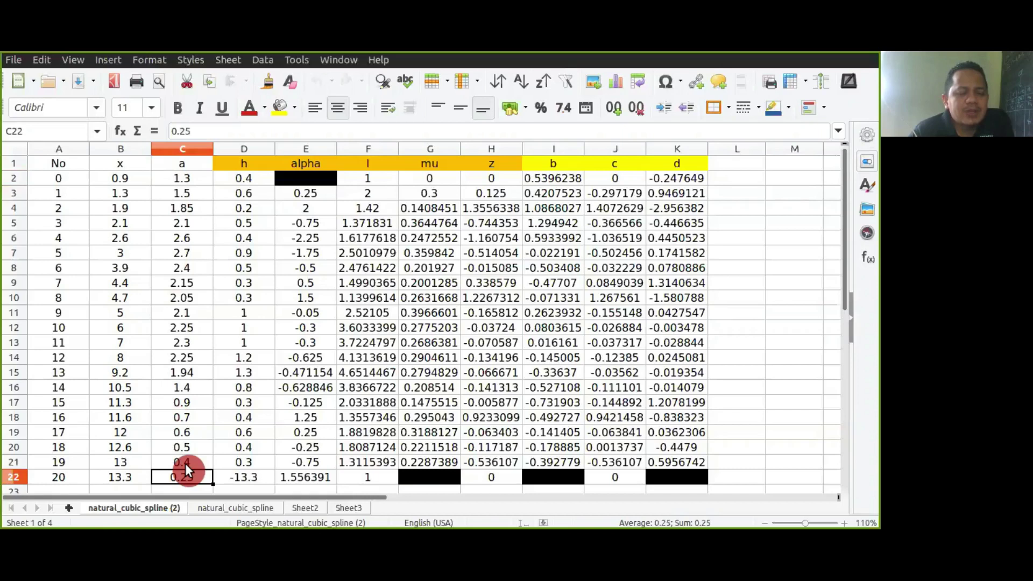
left_click(191, 173)
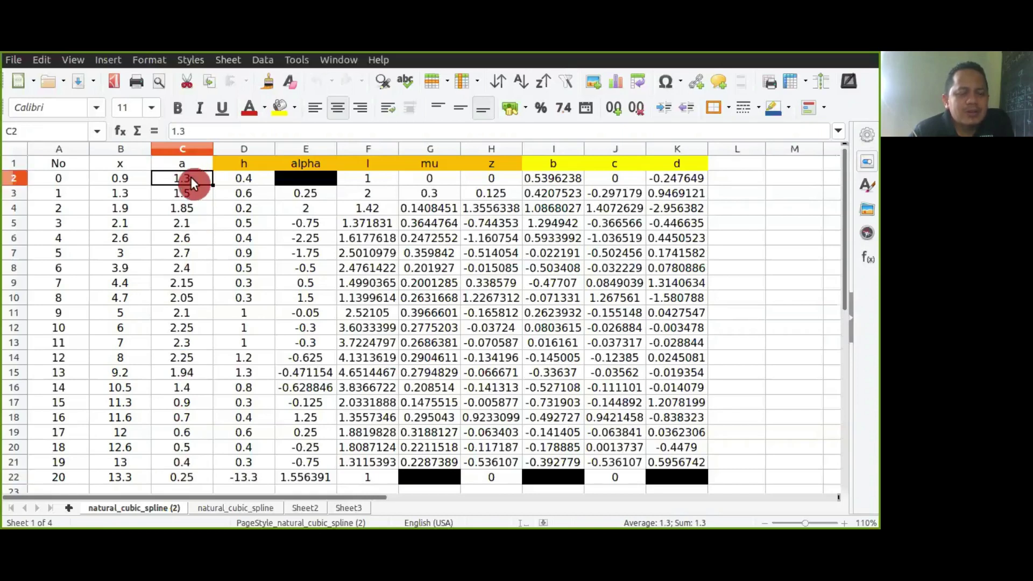
left_click(179, 461)
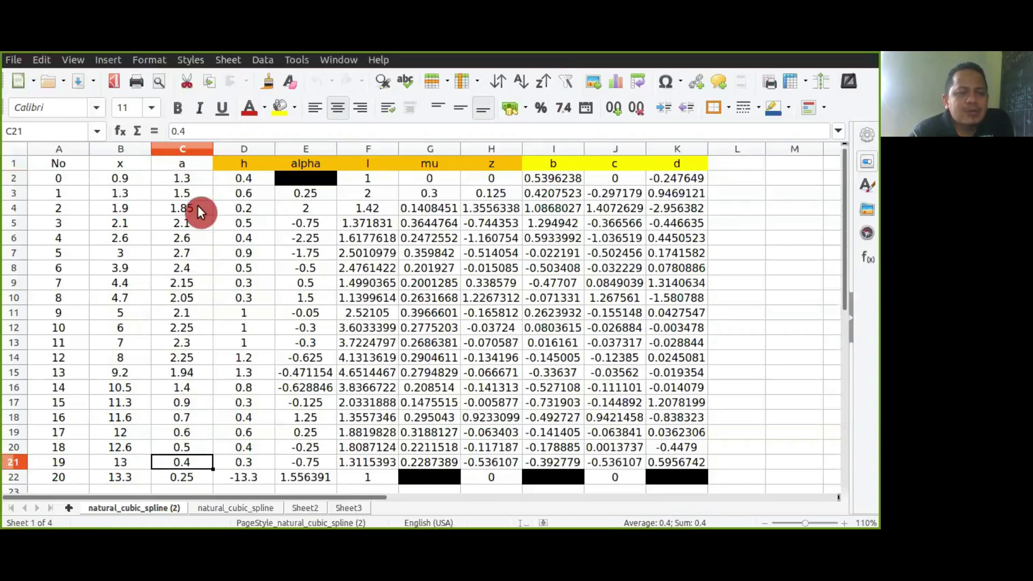
left_click(192, 180)
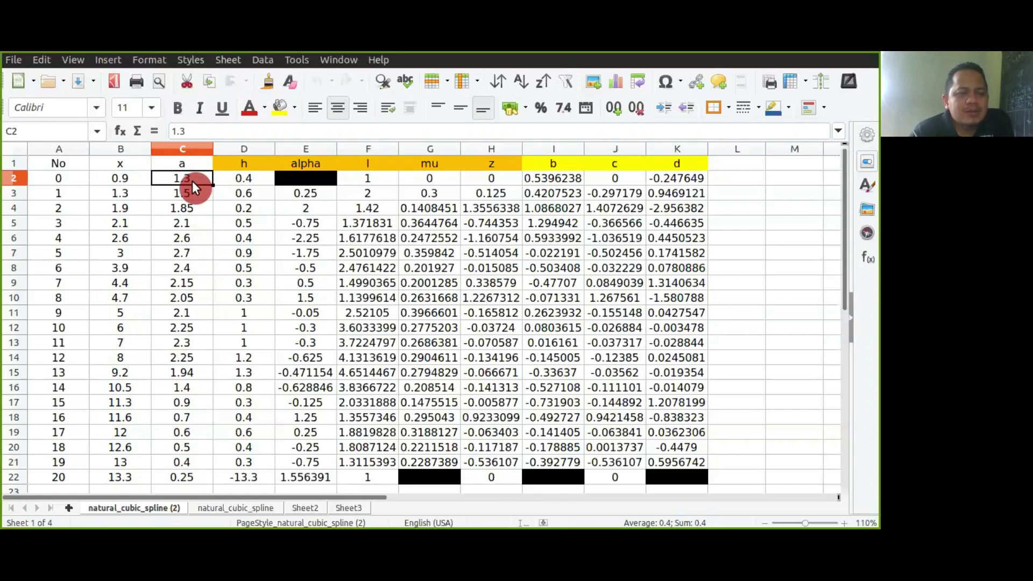
left_click(177, 464)
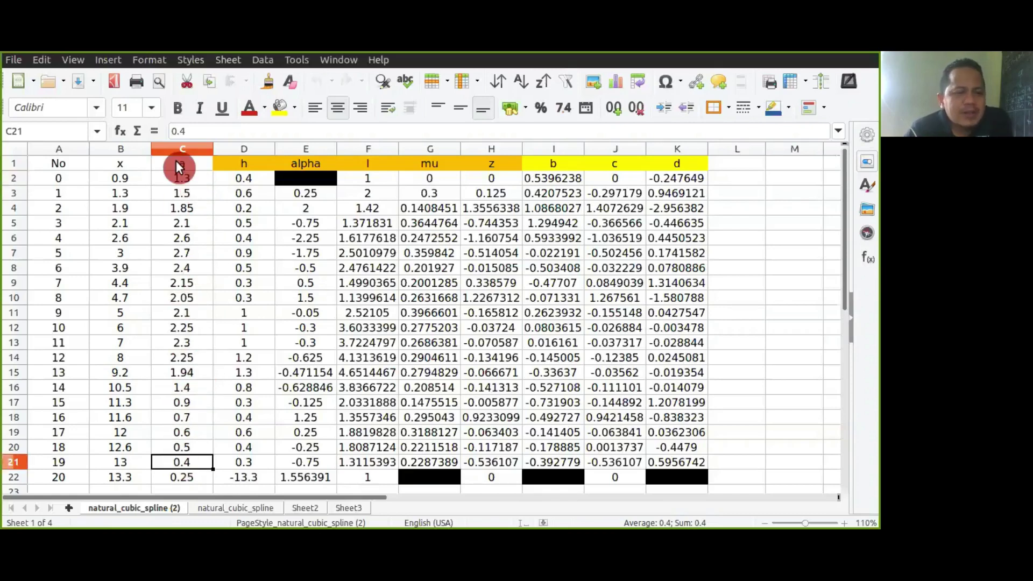
left_click(182, 178)
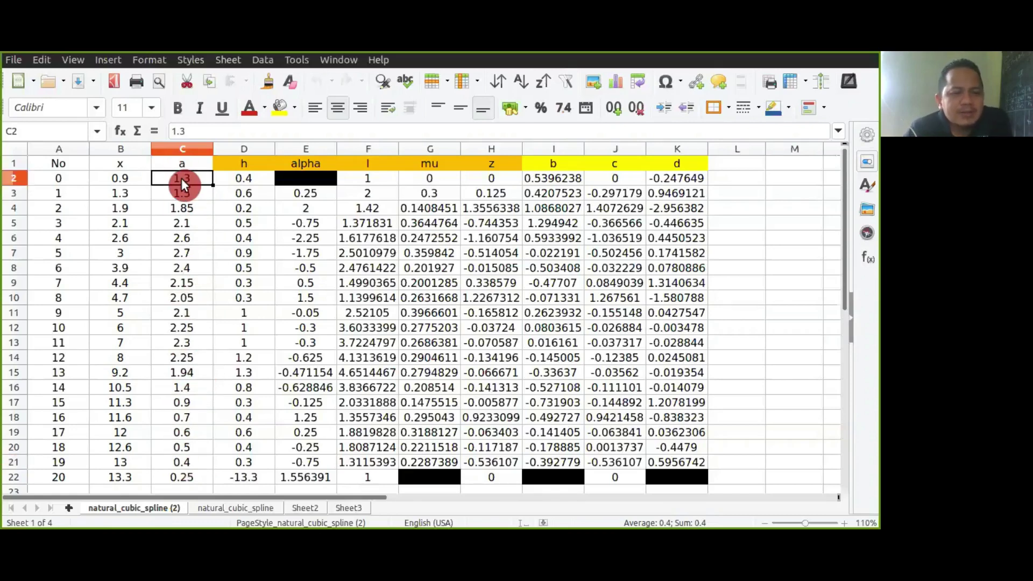
Check the h formulas in D2 and D21, and clear the last h cell, D22.
left_click(236, 180)
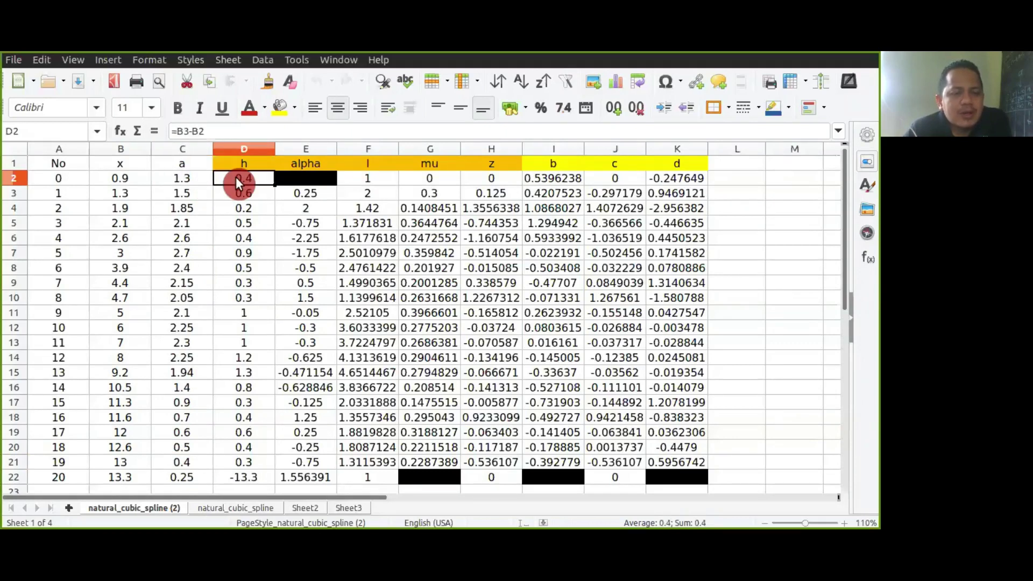
left_click(225, 458)
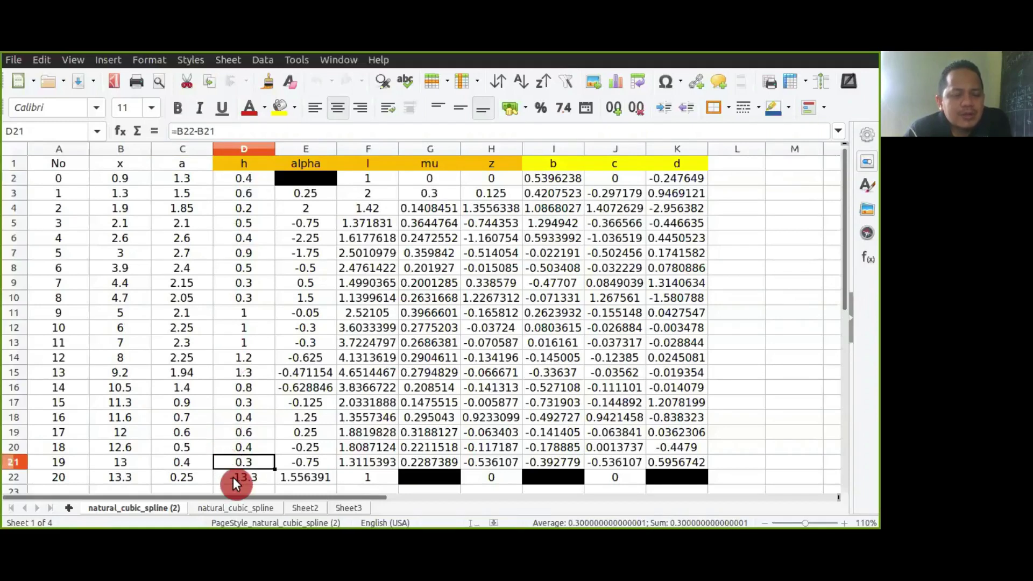
left_click(233, 476)
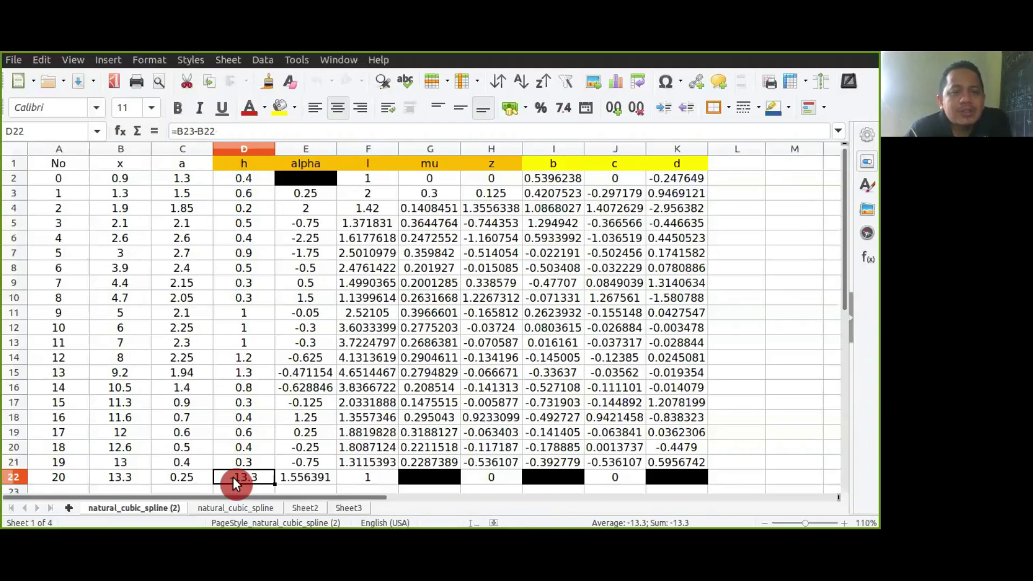
key("Delete")
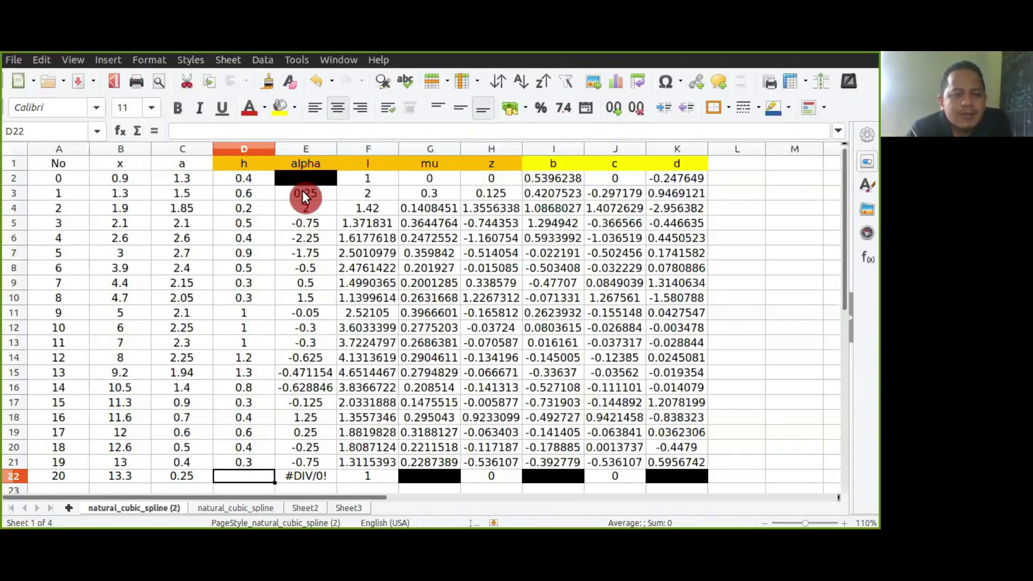
Fill the emptied h cell D22 with black to match the unused alpha cell E2.
left_click(309, 178)
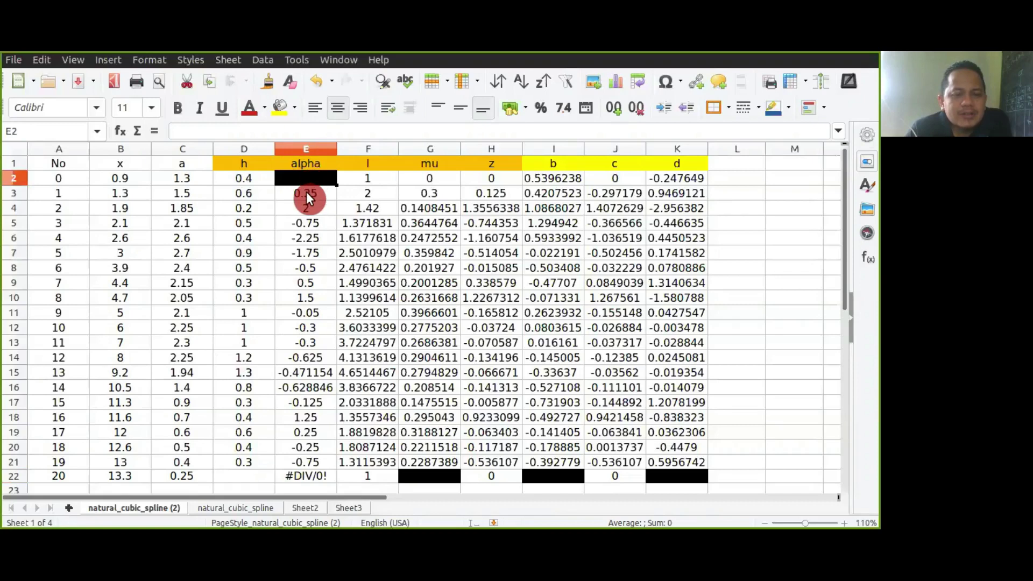
left_click(307, 197)
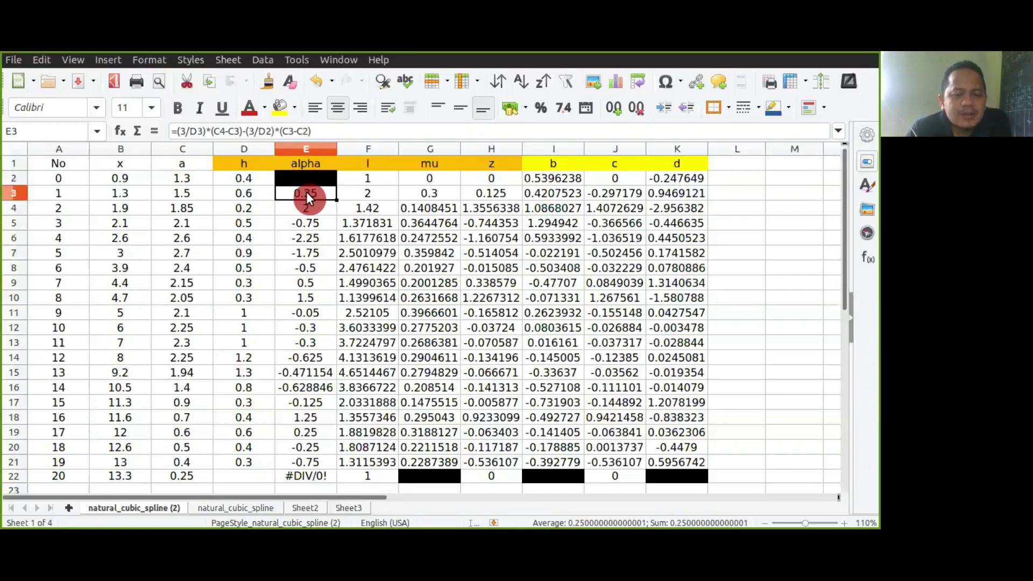
left_click(240, 472)
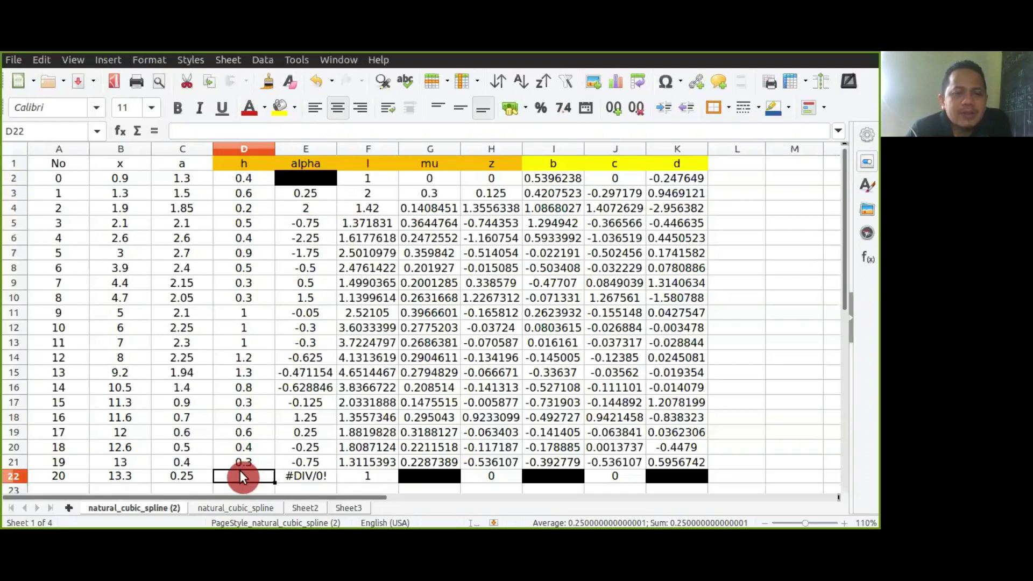
left_click(294, 108)
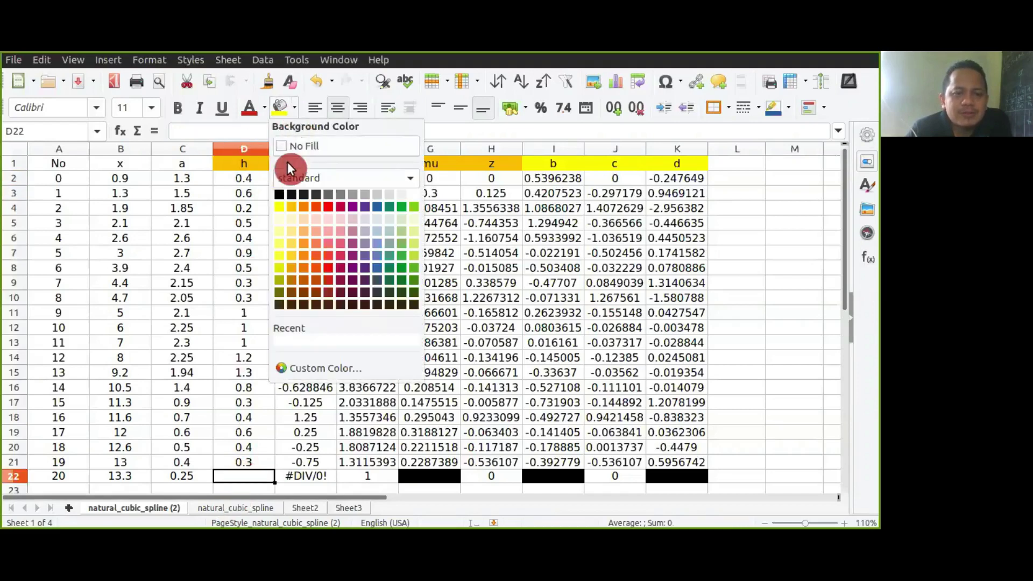
left_click(279, 192)
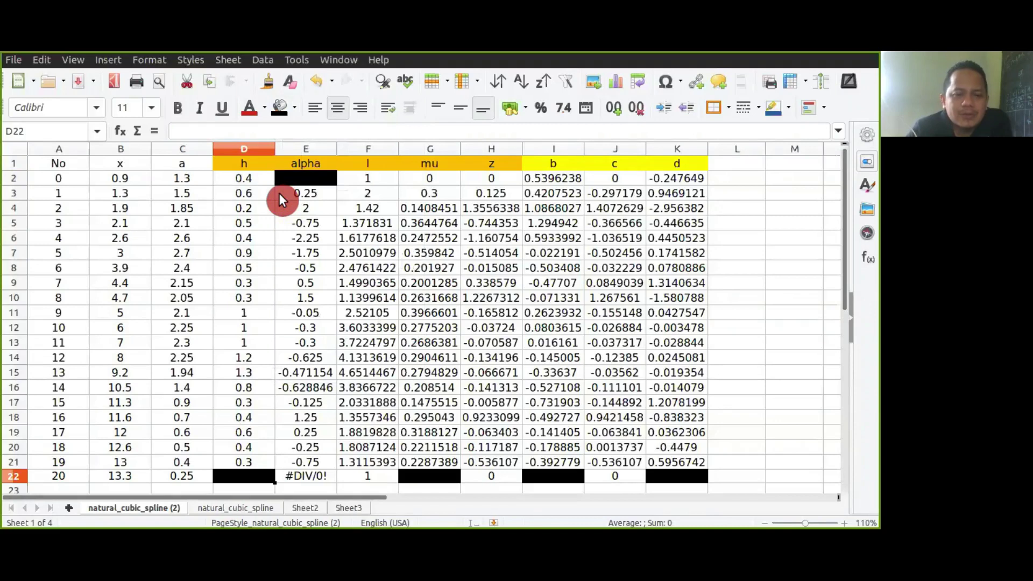
Check the alpha formulas in E3, E20 and E21, and clear the last alpha cell, E22, filling it with black.
left_click(314, 194)
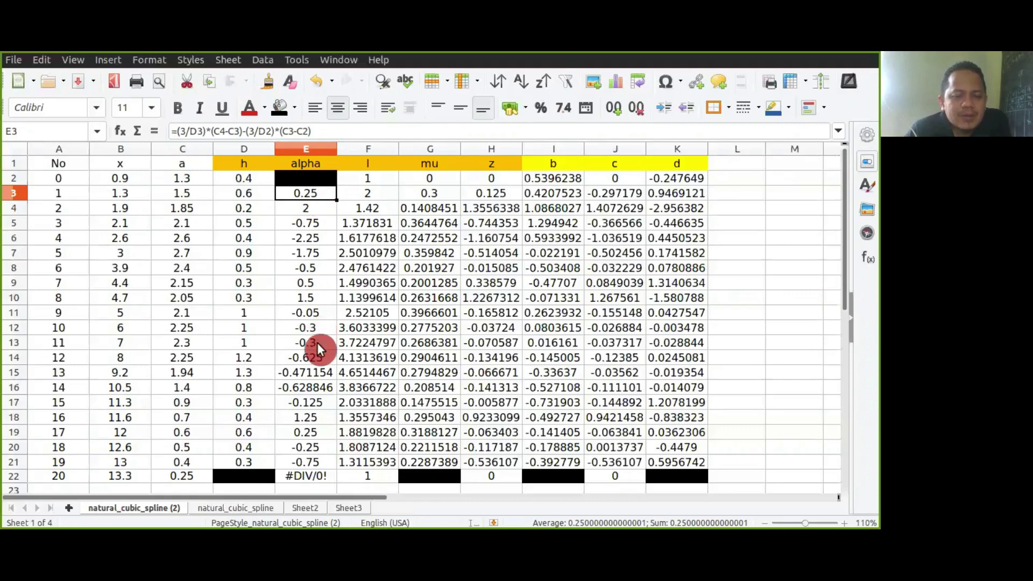
left_click(302, 454)
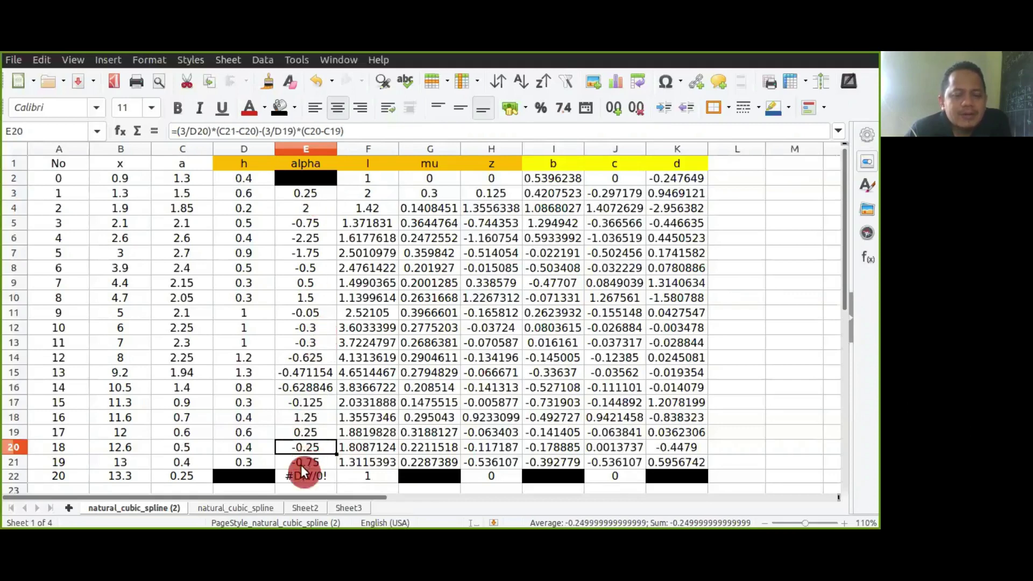
left_click(301, 465)
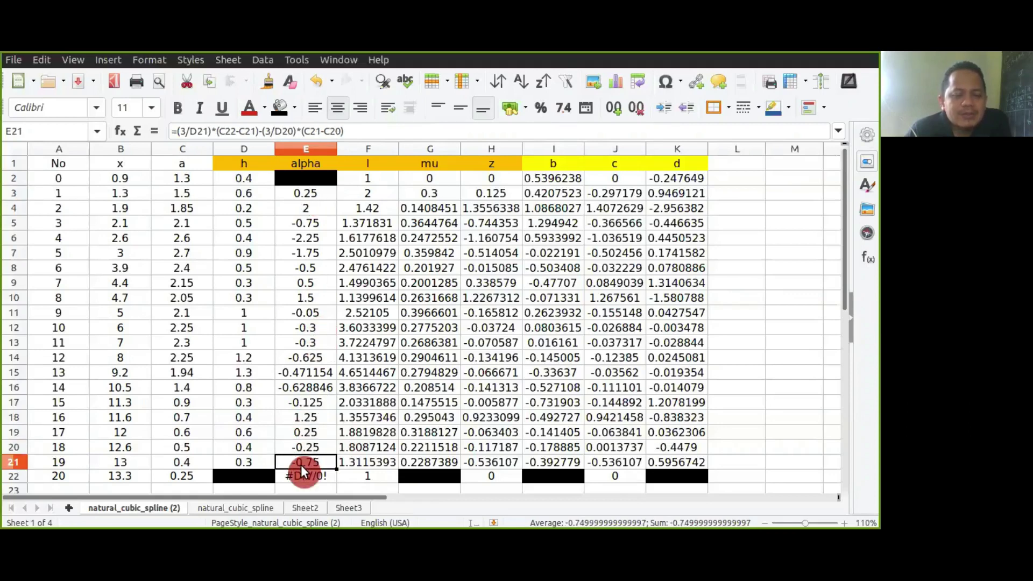
left_click(299, 479)
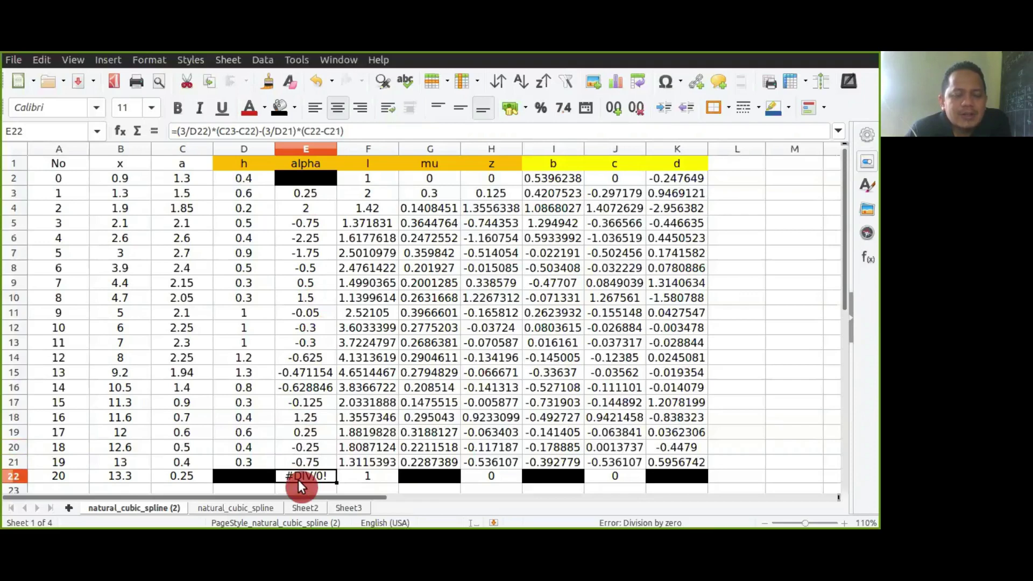
key("Delete")
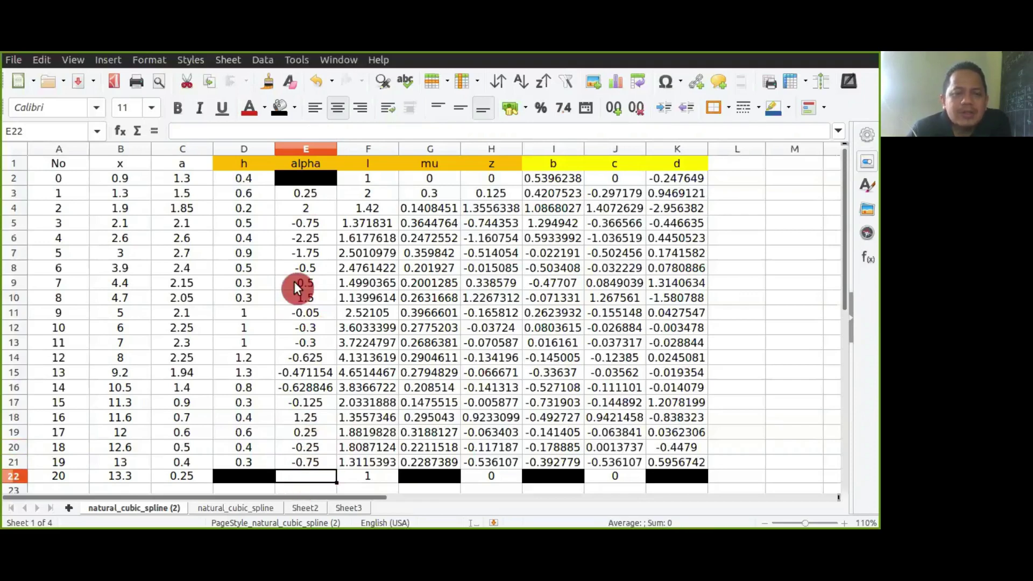
left_click(277, 107)
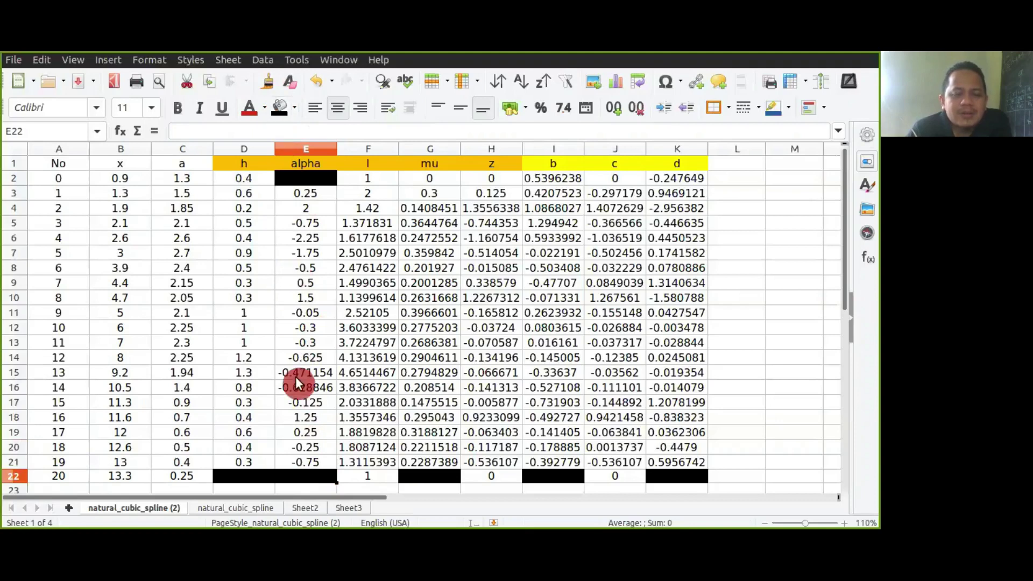
Check the alpha formulas in E3 and E21, and inspect which x cells the h formula in D2 references.
left_click(301, 191)
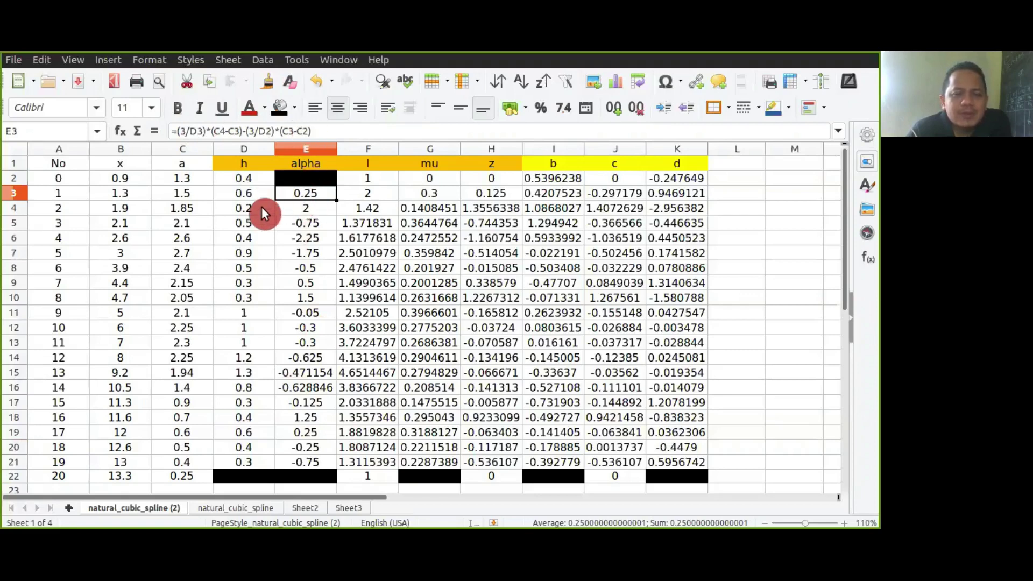
left_click(251, 182)
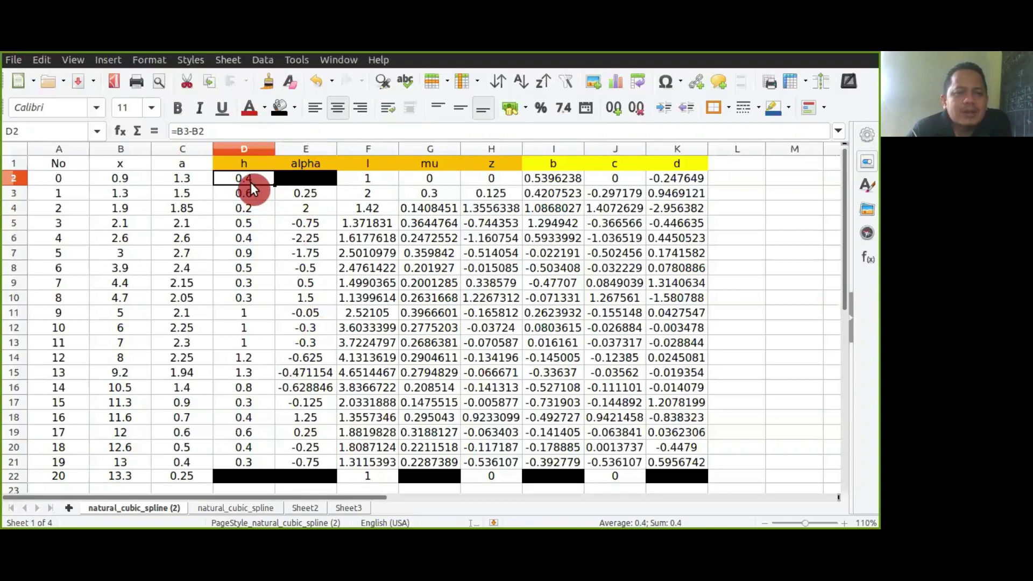
left_click(215, 133)
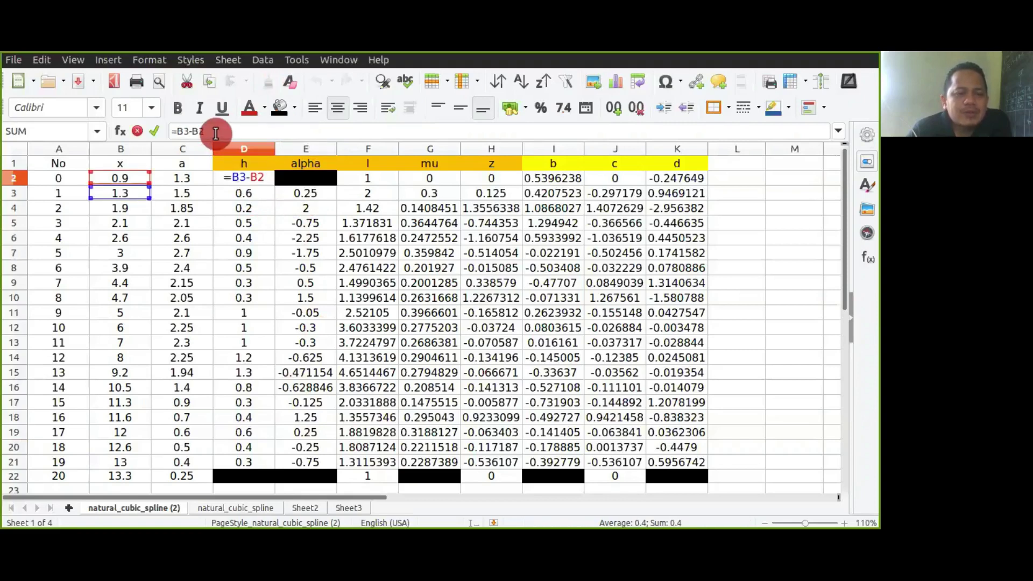
key("Return")
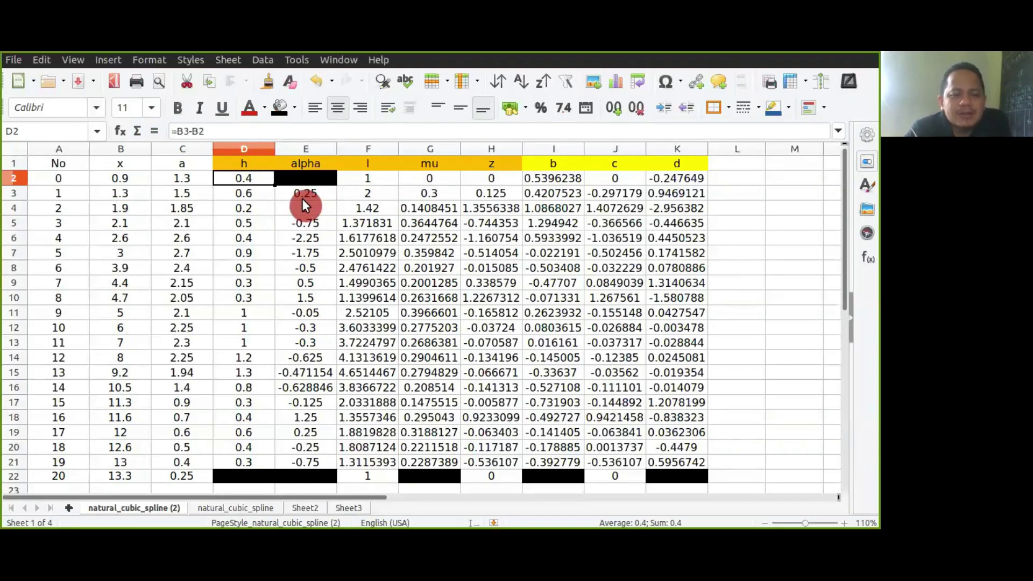
left_click(313, 464)
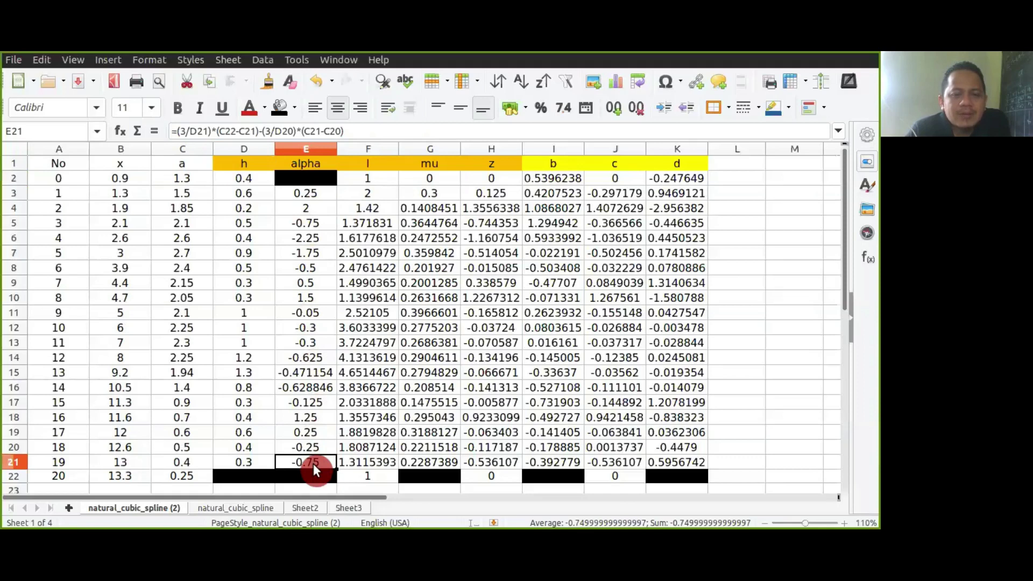
Examine the starting entries of l, mu and z in F2, G2 and H2 for No 0.
left_click(367, 181)
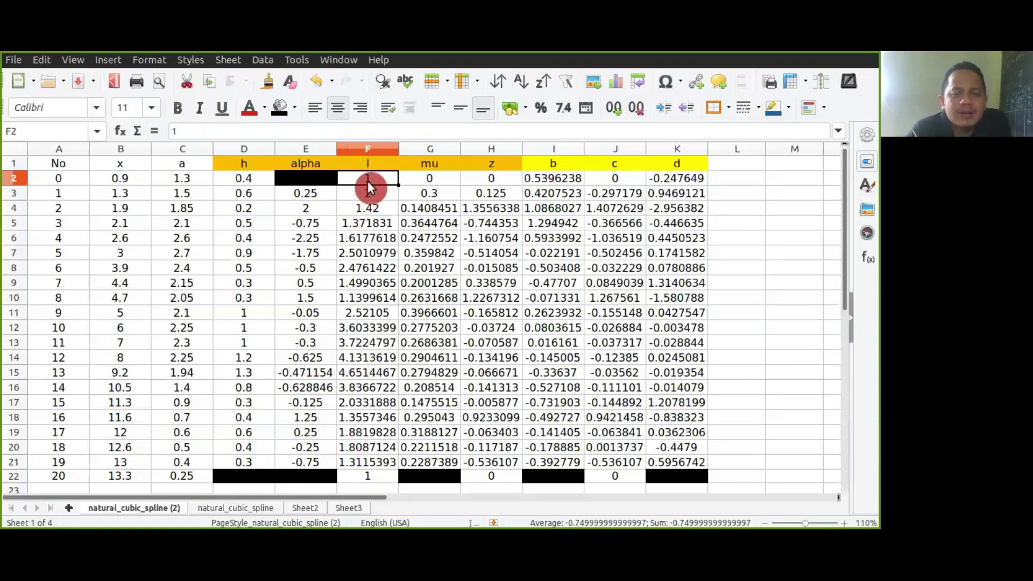
left_click(416, 181)
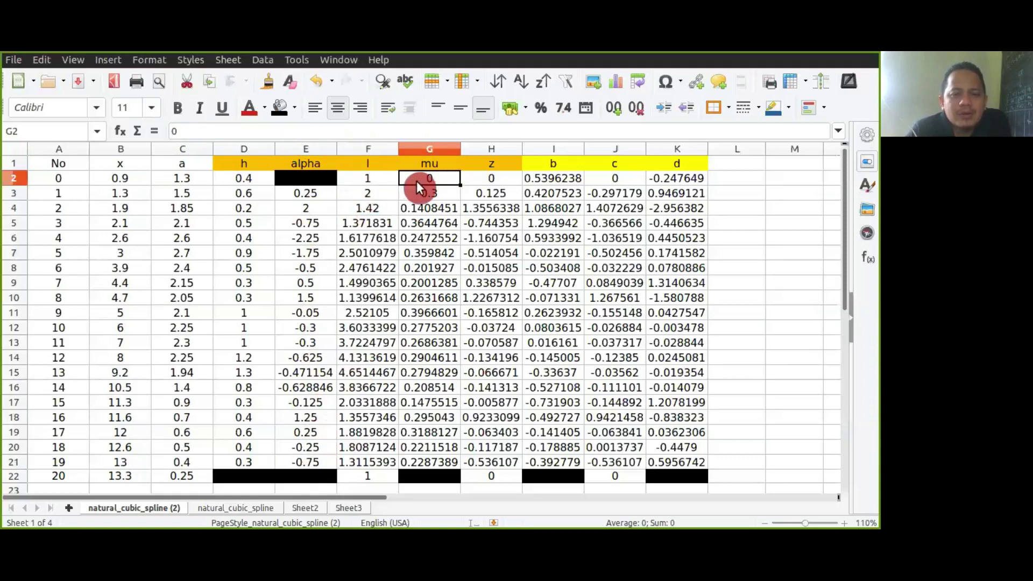
left_click(484, 181)
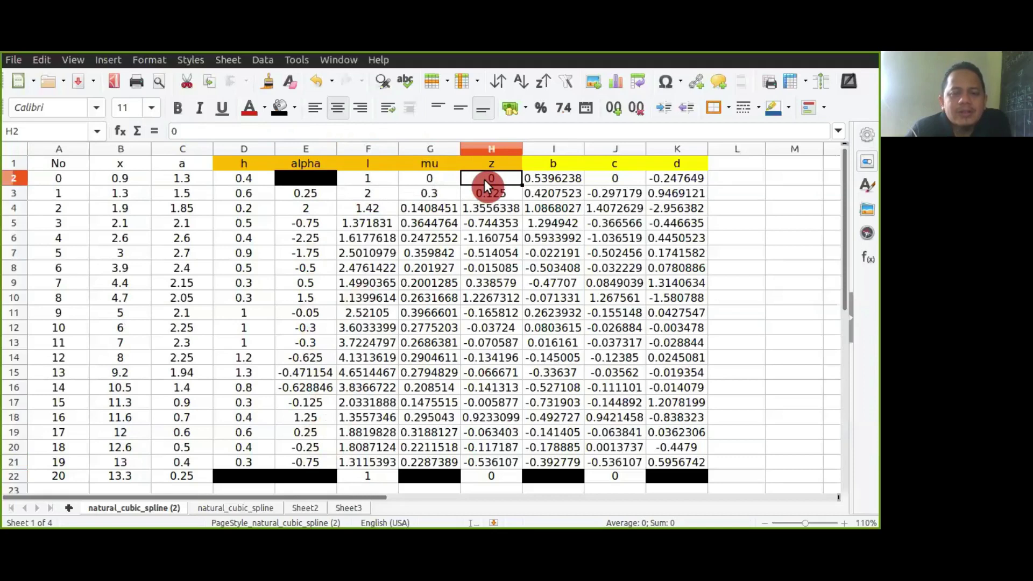
left_click(376, 181)
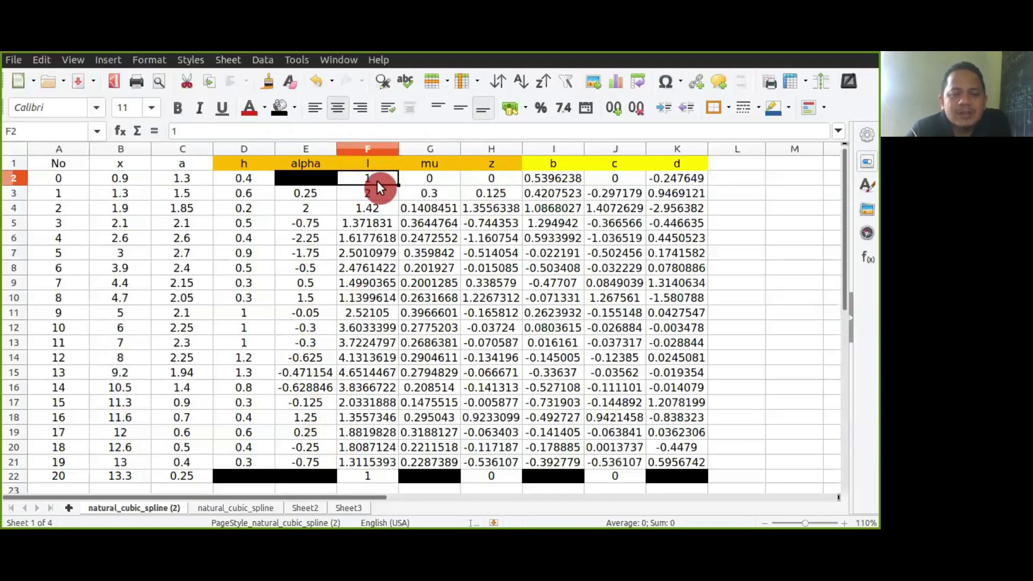
left_click(430, 186)
left_click(437, 176)
left_click(495, 180)
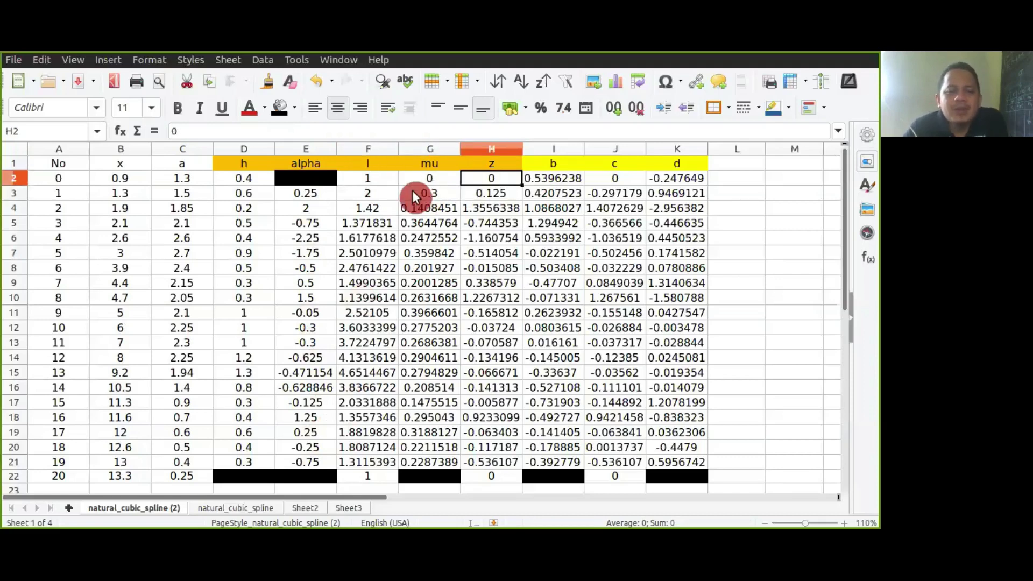
Check the l, mu and z formulas in row 3 (No 1) and row 21 (No 19).
left_click(370, 195)
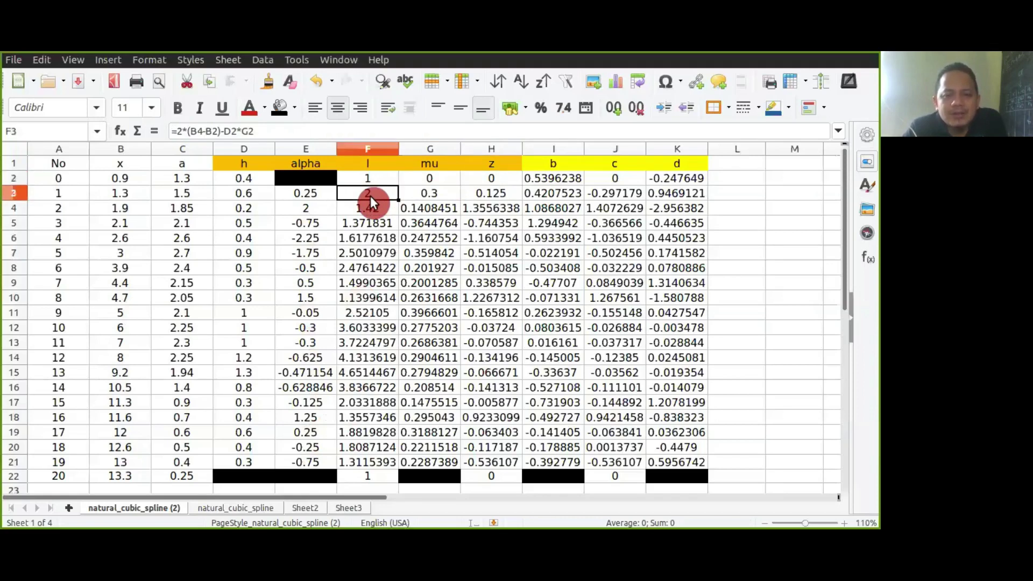
left_click(417, 193)
left_click(472, 191)
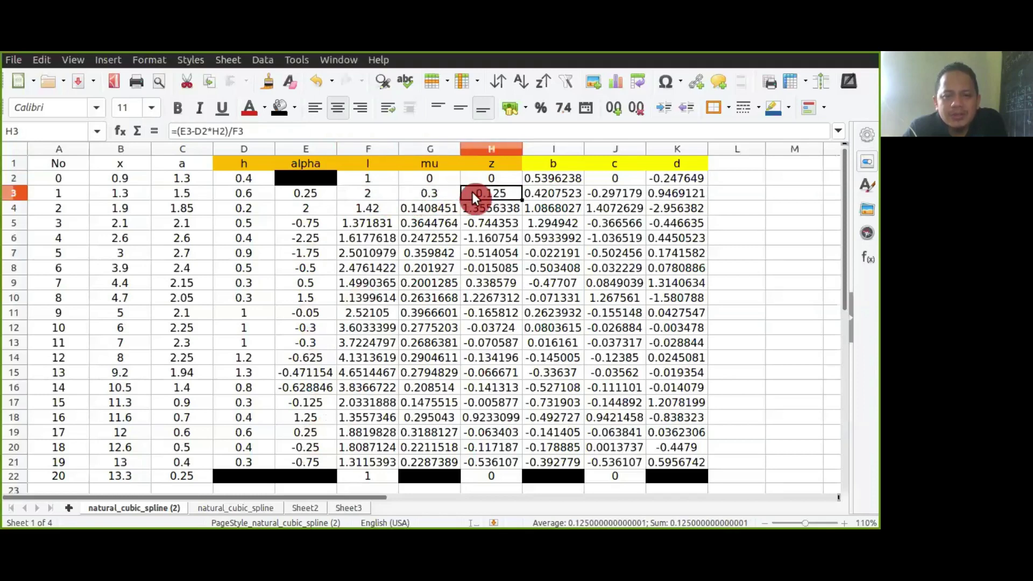
left_click(368, 463)
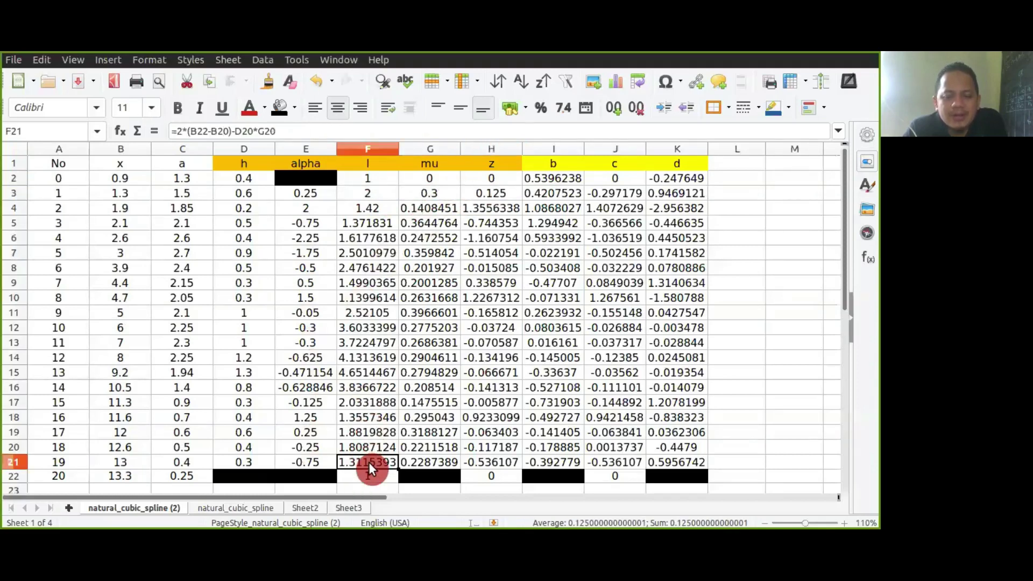
left_click(412, 463)
left_click(482, 461)
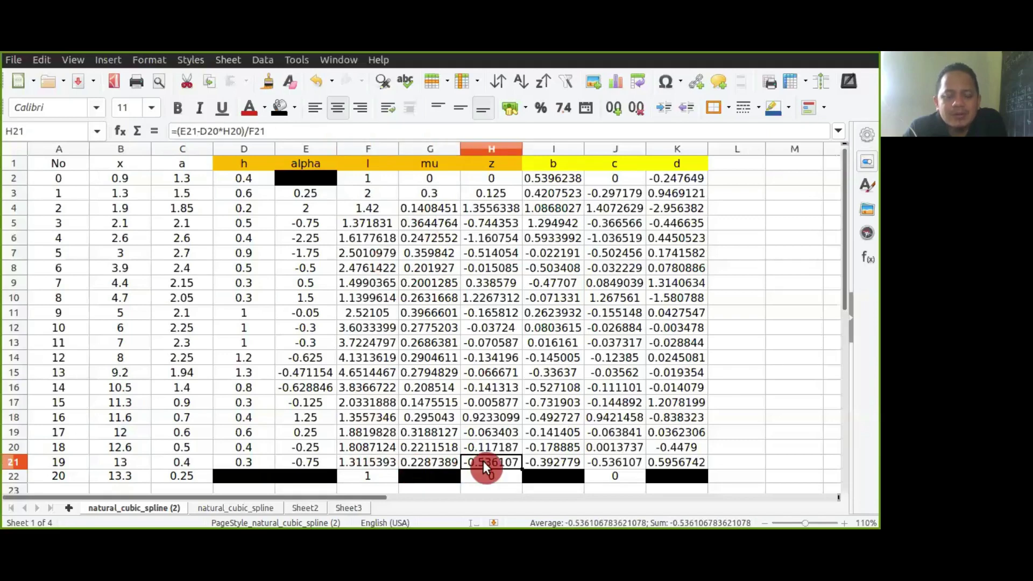
Examine the final entries of l, z and c in F22, H22 and J22 for No 20.
left_click(366, 478)
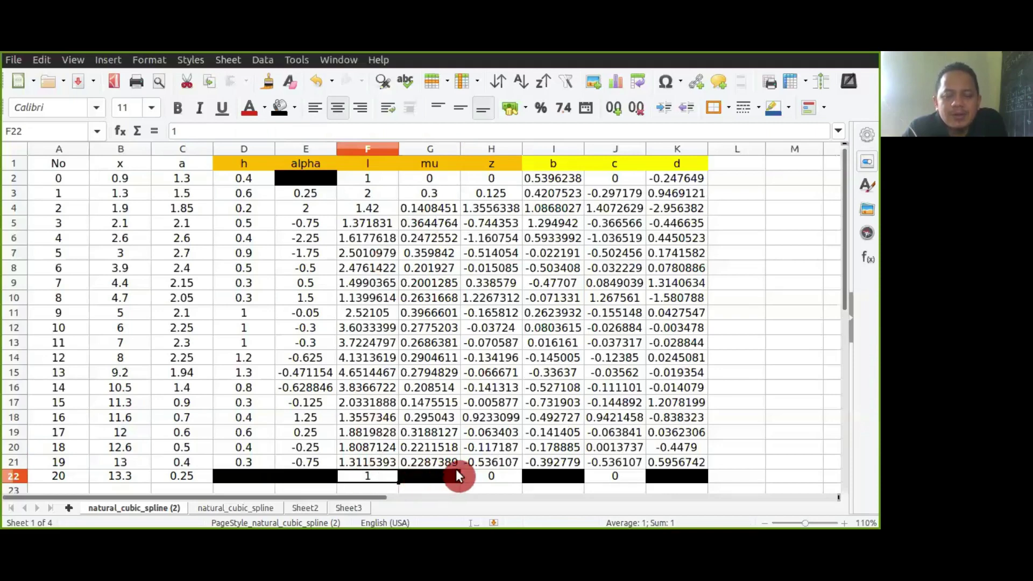
left_click(484, 476)
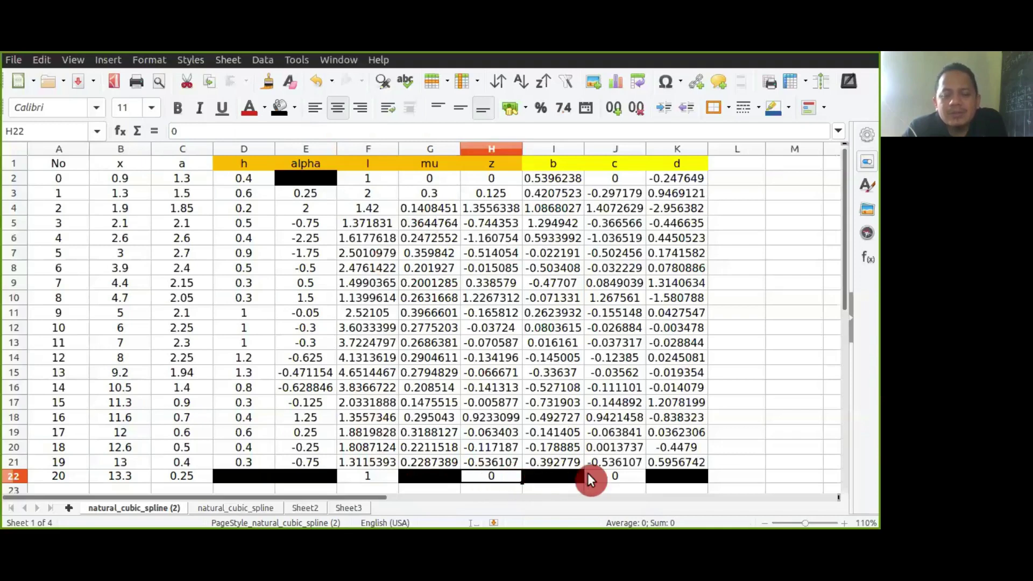
left_click(622, 479)
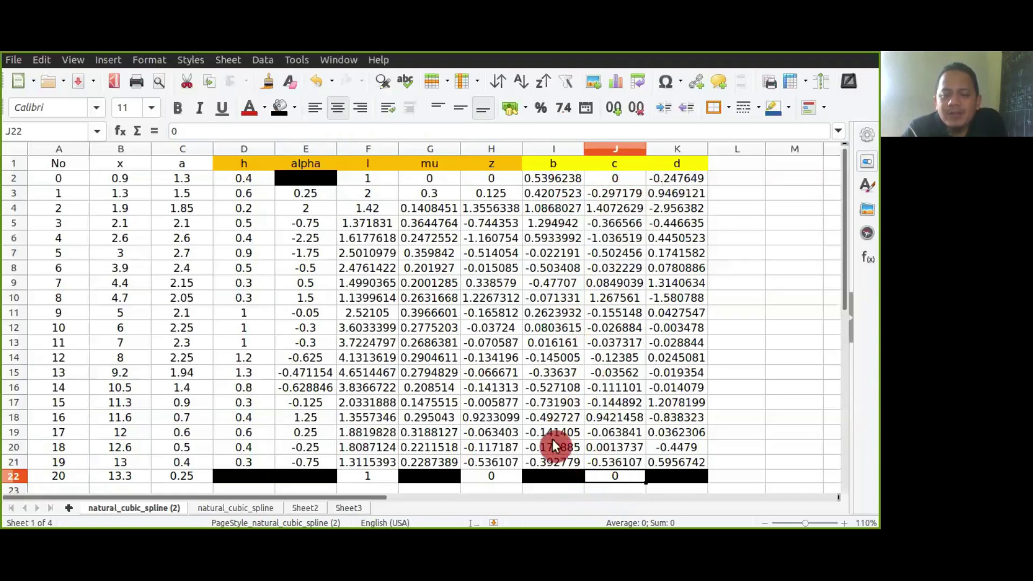
Check the b, c and d cells in row 21 (No 19) and row 2 (No 0).
left_click(552, 457)
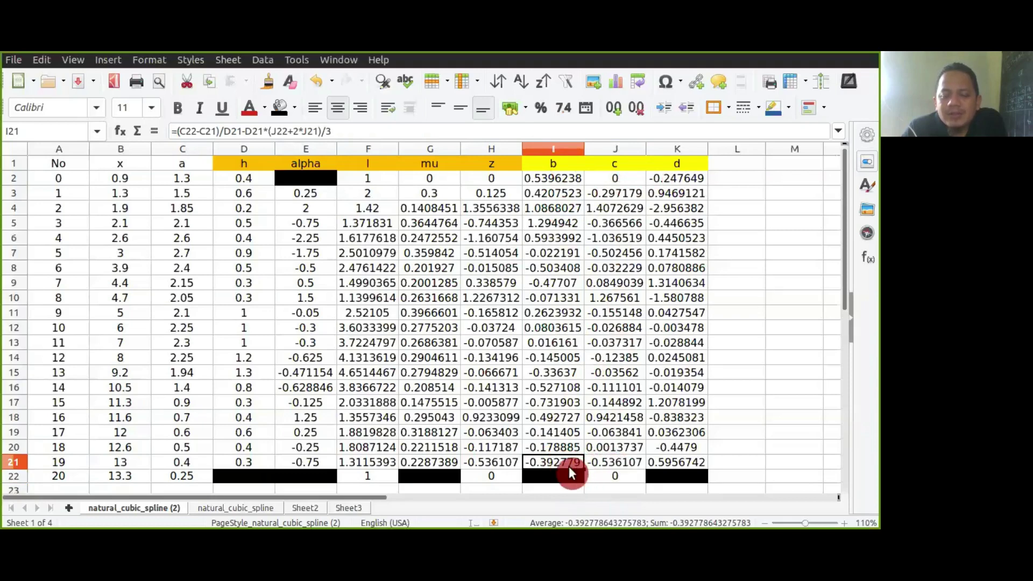
left_click(606, 460)
left_click(661, 470)
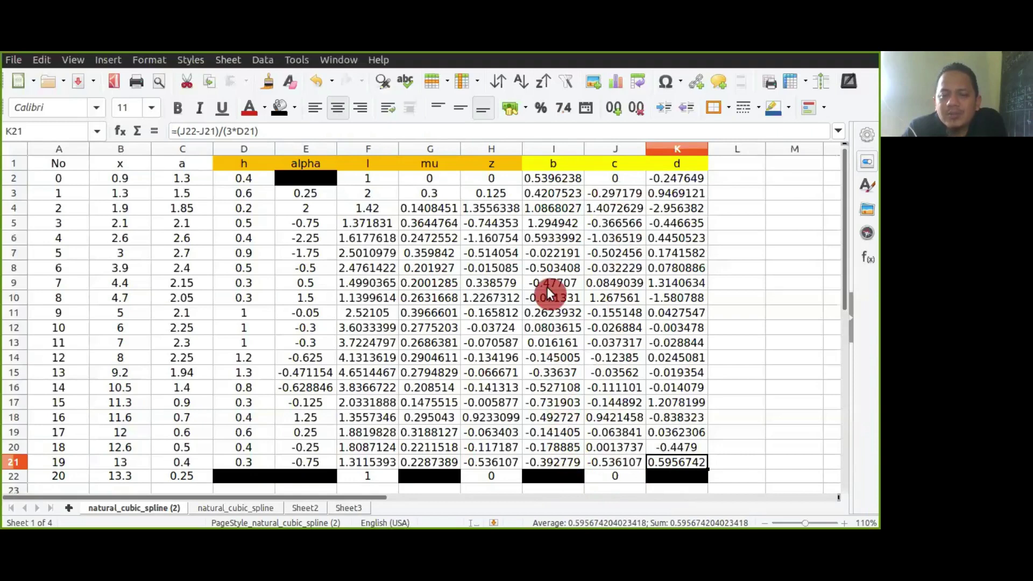
left_click(548, 177)
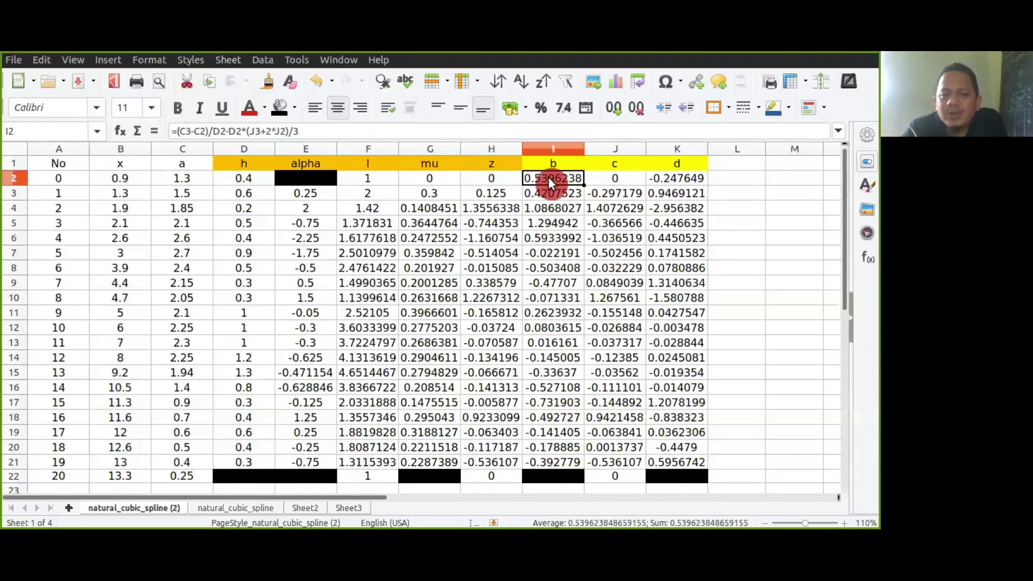
left_click(606, 178)
left_click(672, 175)
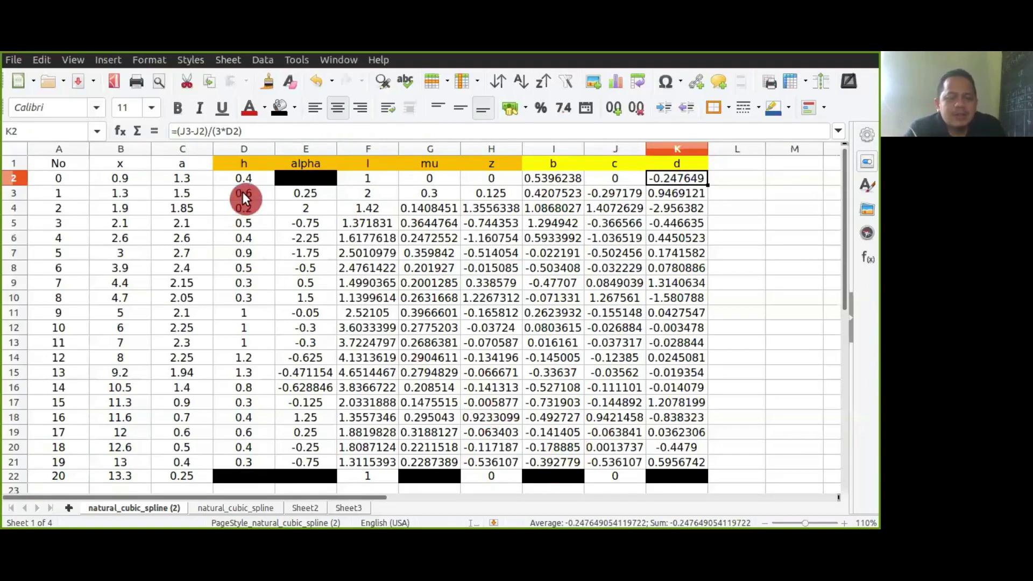
Clear the h formulas in D3:D21, keeping only the first one in D2.
left_click(240, 176)
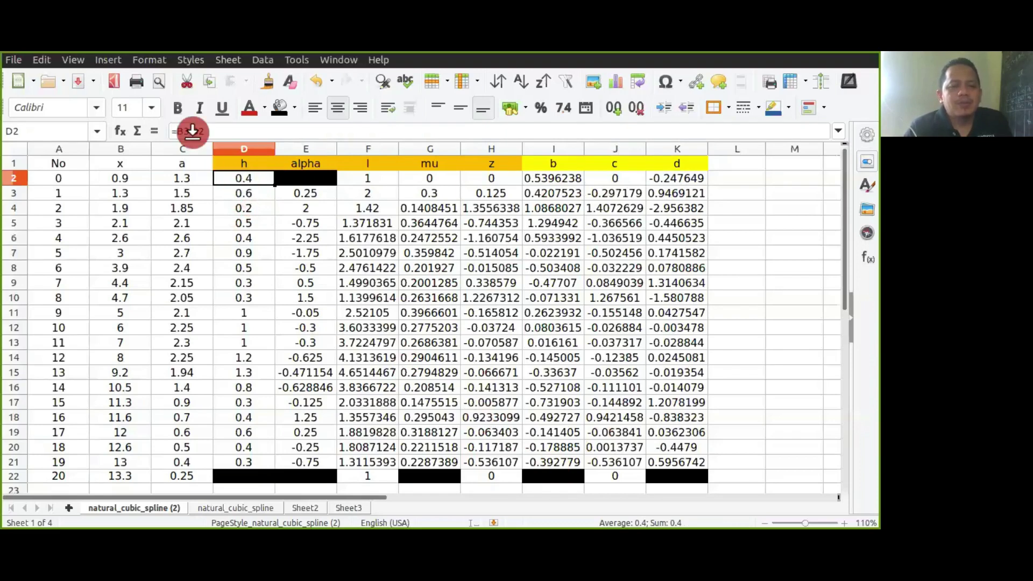
left_click(251, 190)
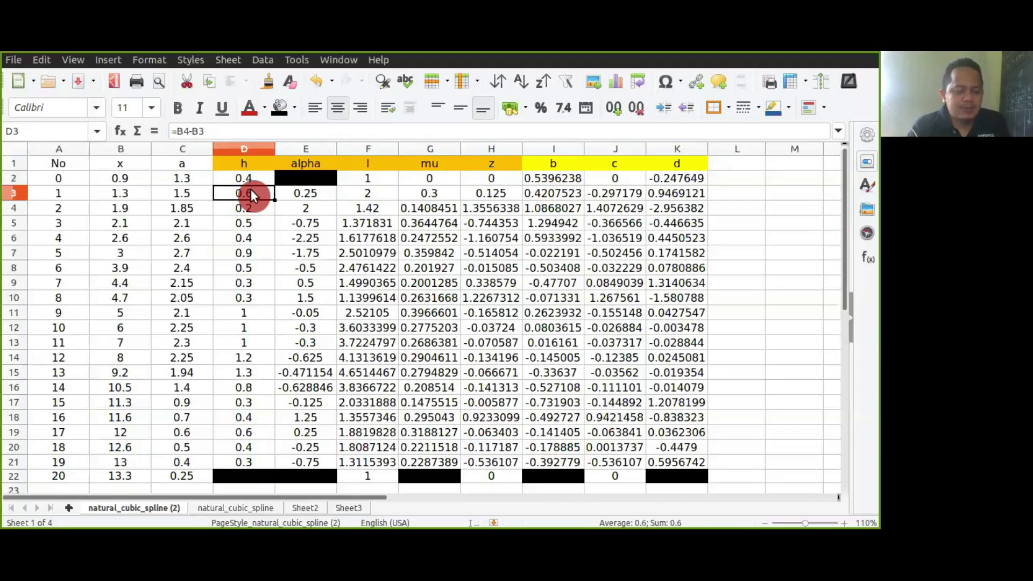
key("shift+Down")
key("shift+Down")
key("shift+Down")
key("shift+Down")
key("shift+Down")
key("shift+Down")
key("shift+Down")
key("shift+Down")
key("shift+Down")
key("shift+Down")
key("shift+Down")
key("shift+Down")
key("shift+Down")
key("shift+Down")
key("shift+Down")
key("shift+Down")
key("shift+Down")
key("shift+Down")
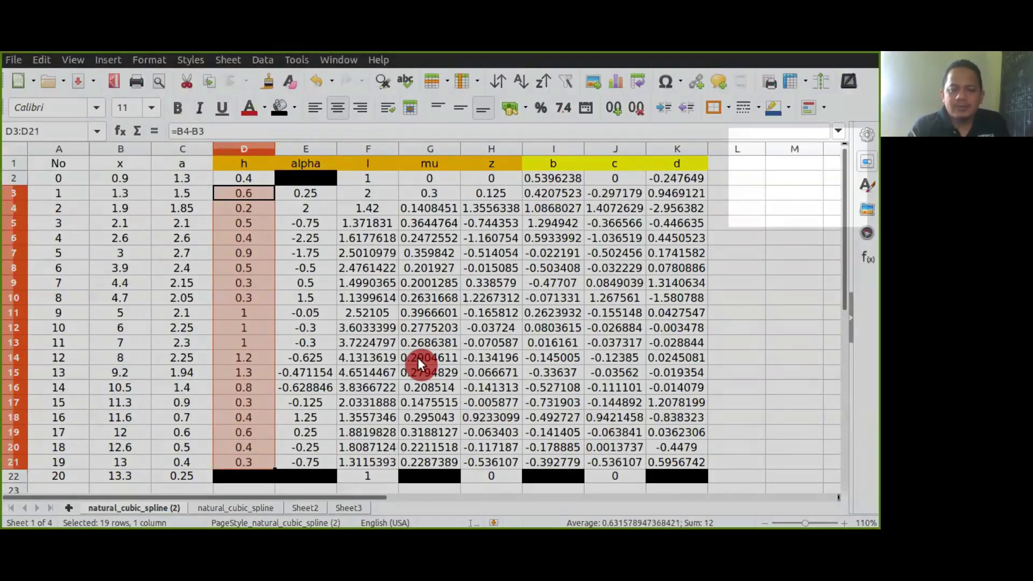
key("Delete")
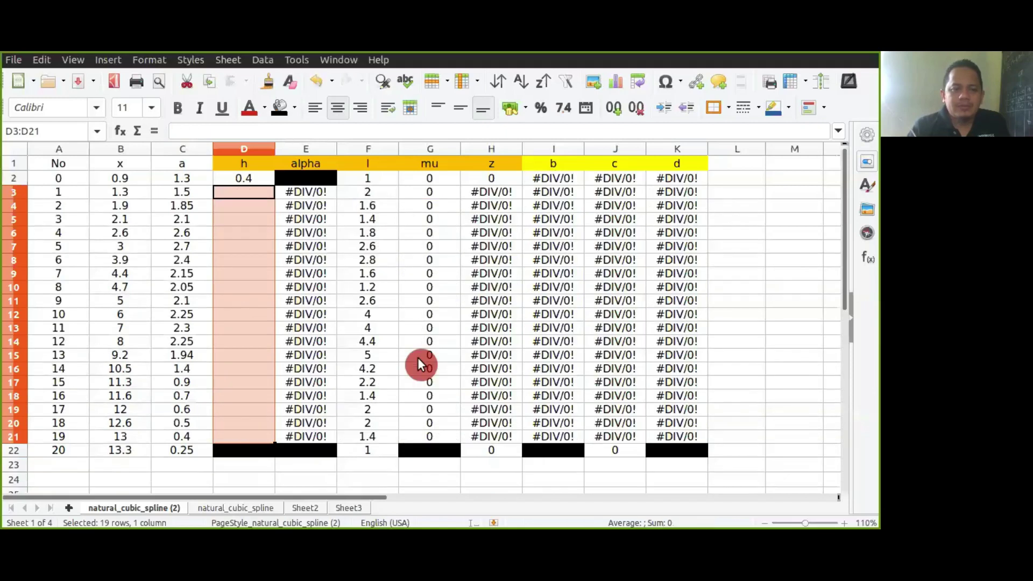
Copy the h formula from D2 and paste it into D3:D21.
left_click(250, 176)
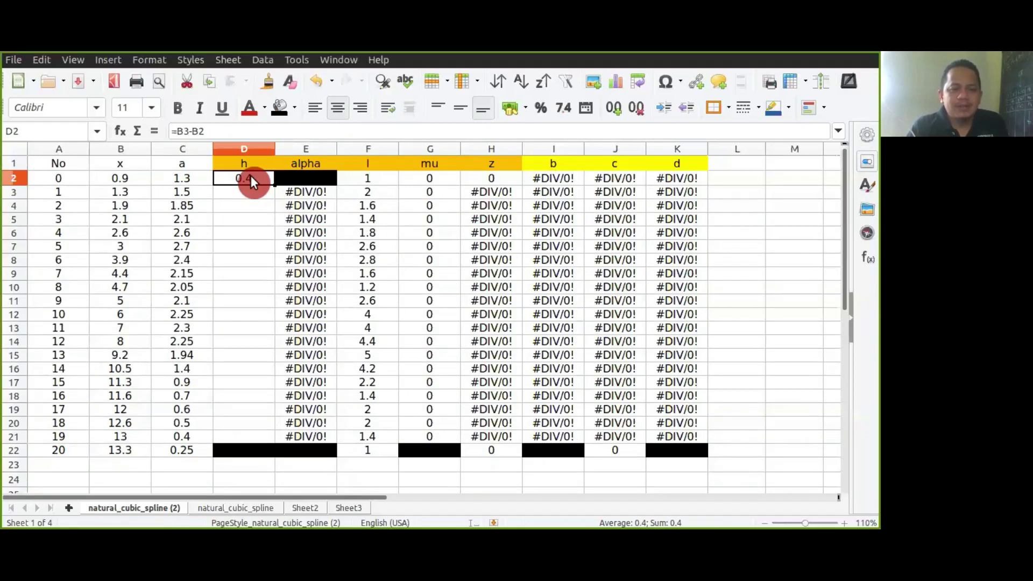
right_click(250, 177)
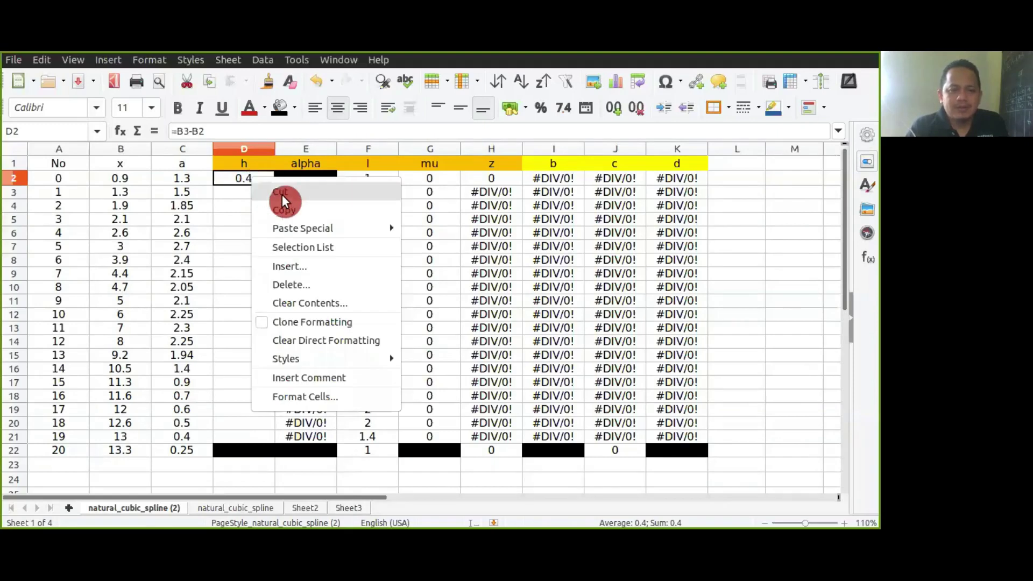
left_click(285, 209)
left_click(257, 194)
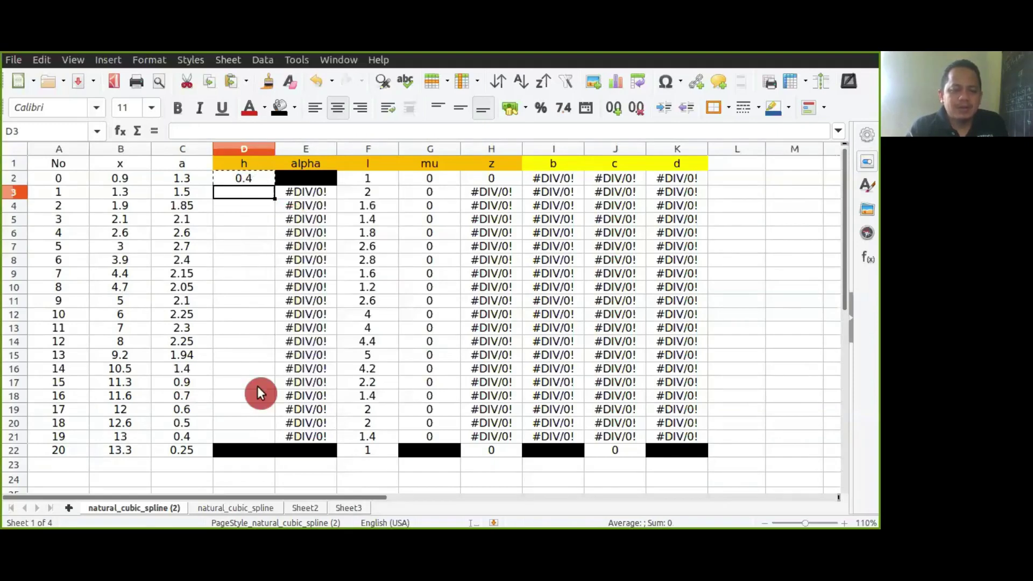
left_click(250, 431, "shift")
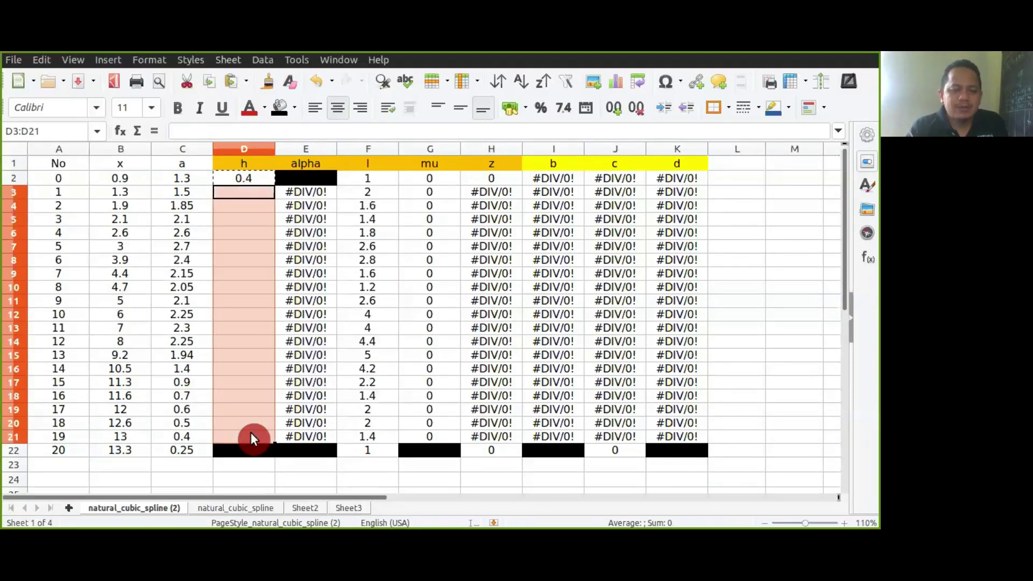
right_click(251, 197)
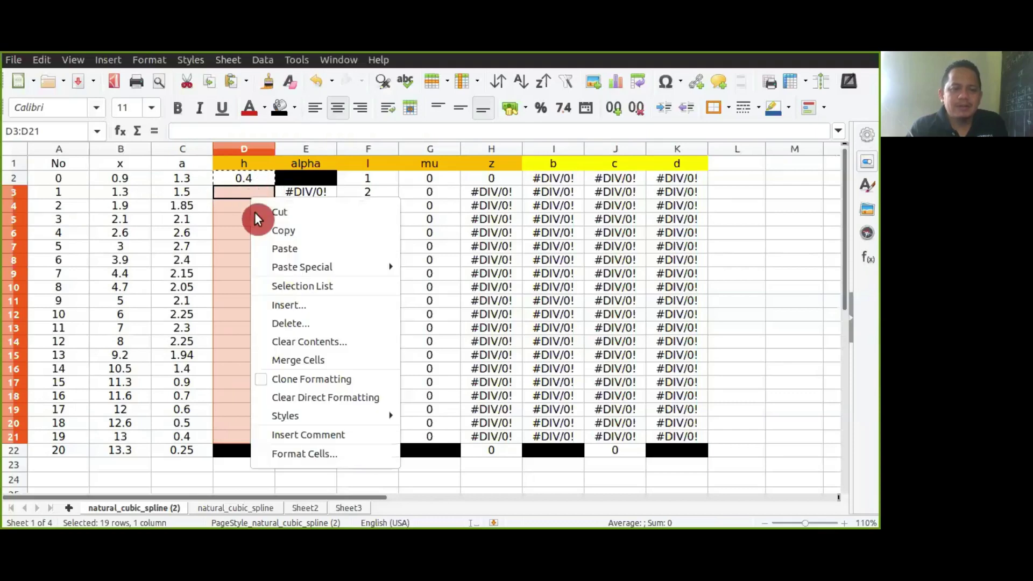
left_click(269, 248)
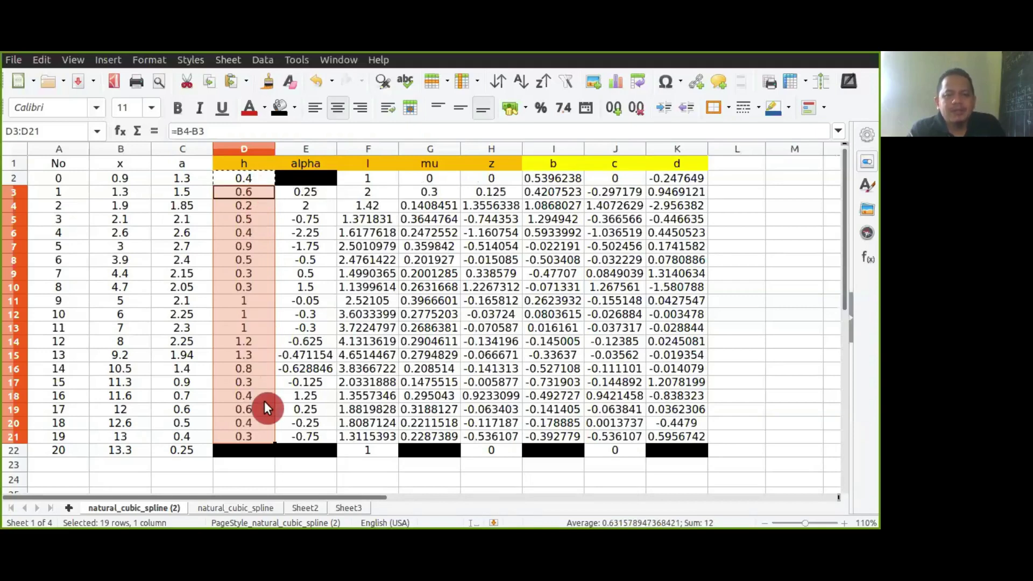
Clear the alpha formulas in E4:E21, keeping only the first one in E3.
left_click(293, 193)
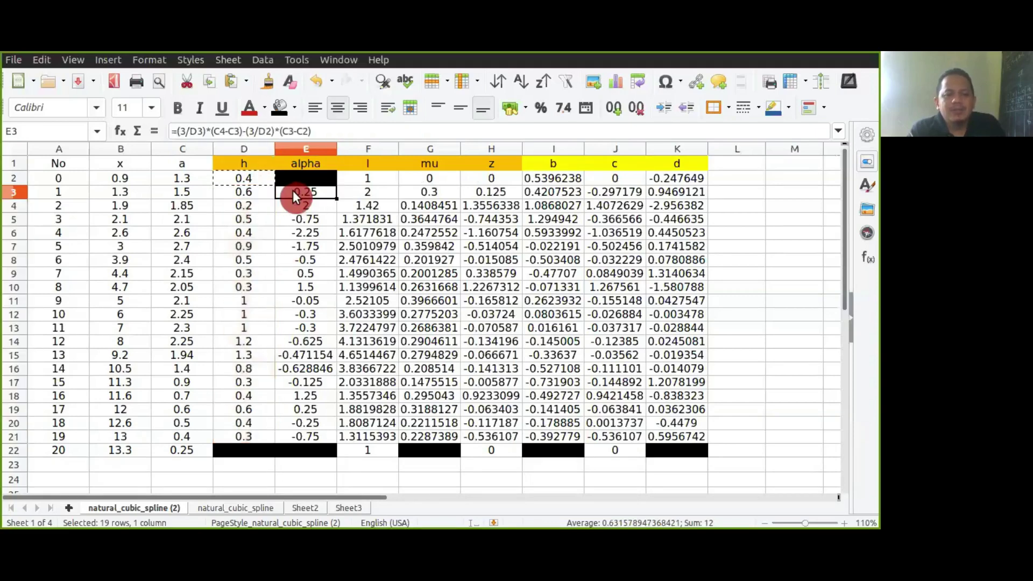
left_click(294, 202)
key("shift+Down")
key("shift+Down")
key("shift+Down")
key("shift+Down")
key("shift+Down")
key("shift+Down")
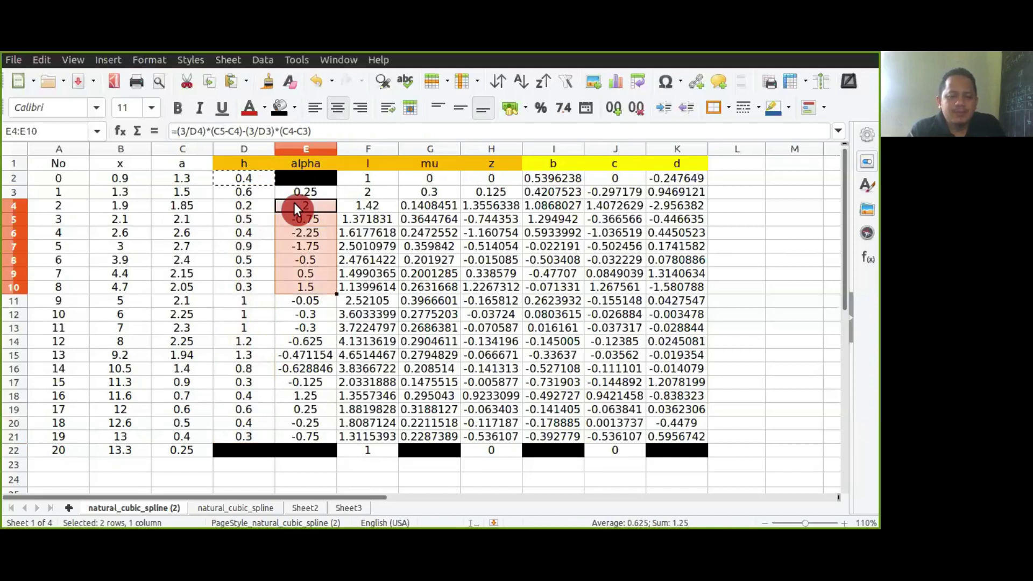
key("shift+Down")
key("shift+Down")
key("shift+Down")
key("shift+Down")
key("shift+Down")
key("shift+Down")
key("shift+Down")
key("shift+Down")
key("shift+Down")
key("shift+Down")
key("shift+Down")
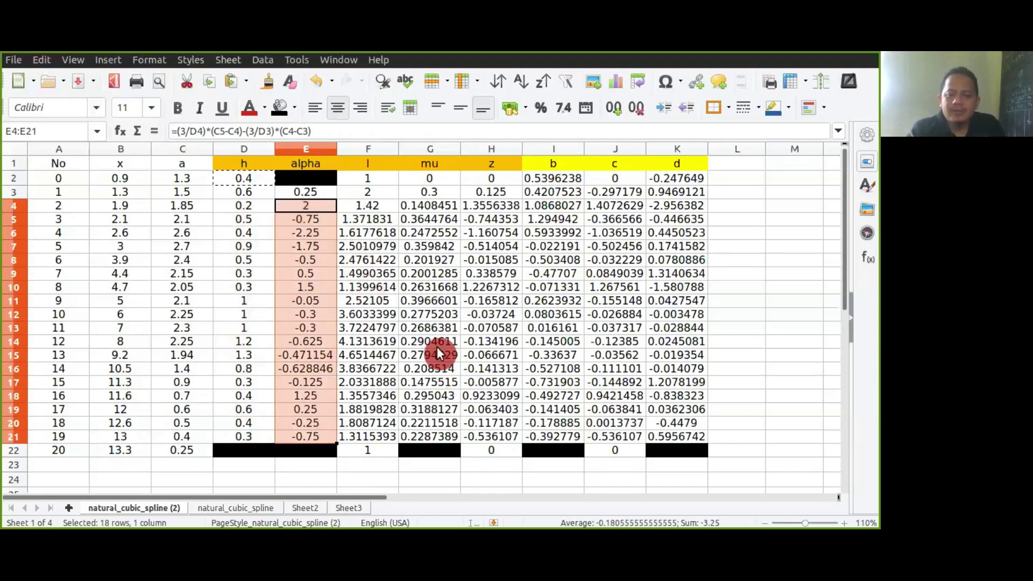
key("Delete")
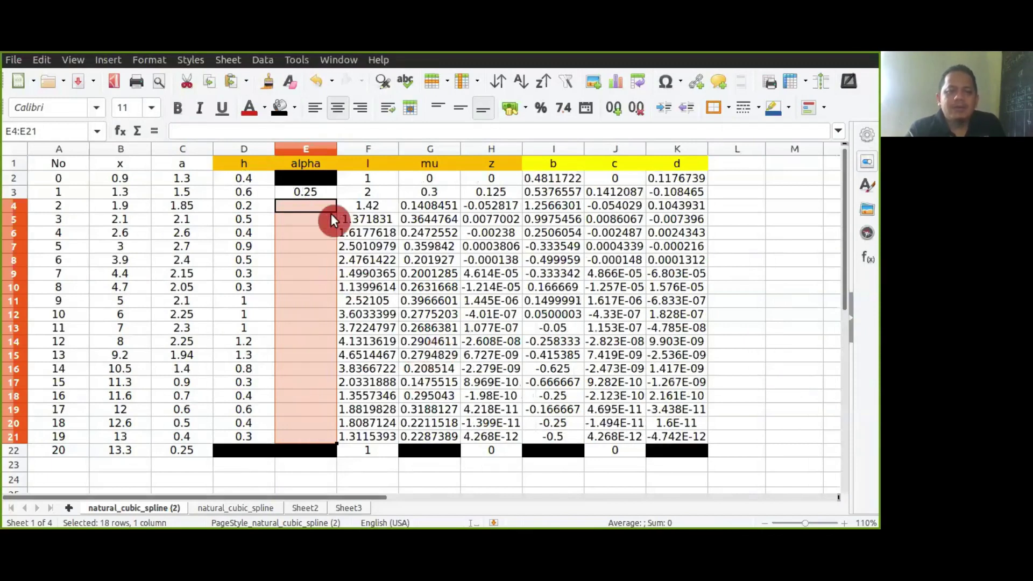
Copy the alpha formula from E3 and paste it into E4:E21.
left_click(311, 192)
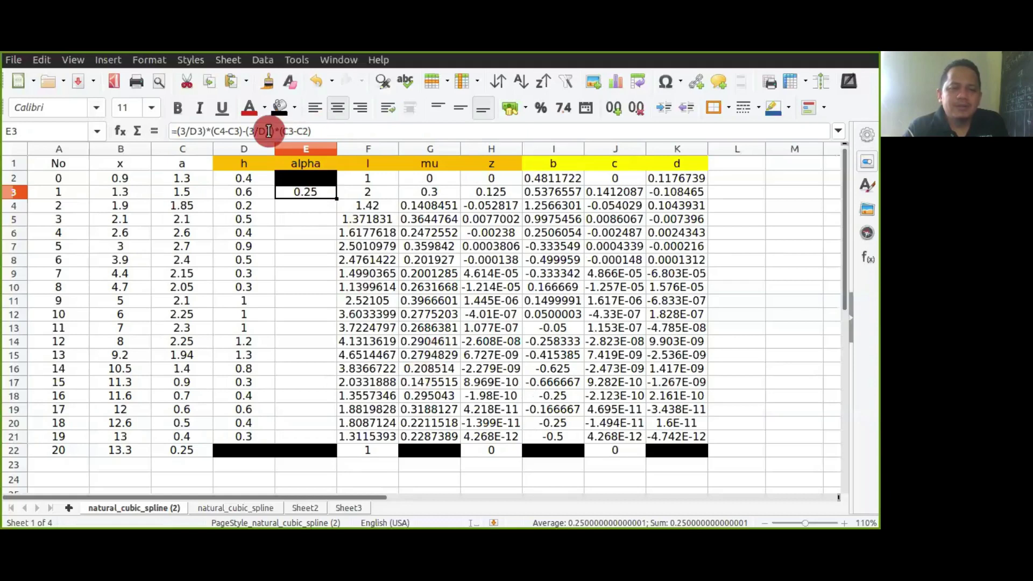
right_click(316, 195)
left_click(344, 224)
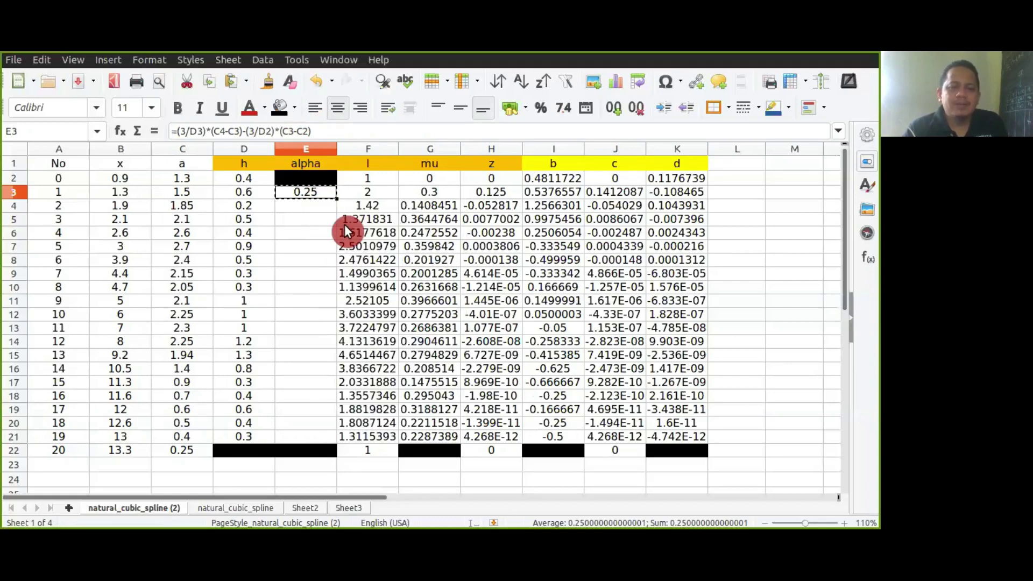
left_click(308, 206)
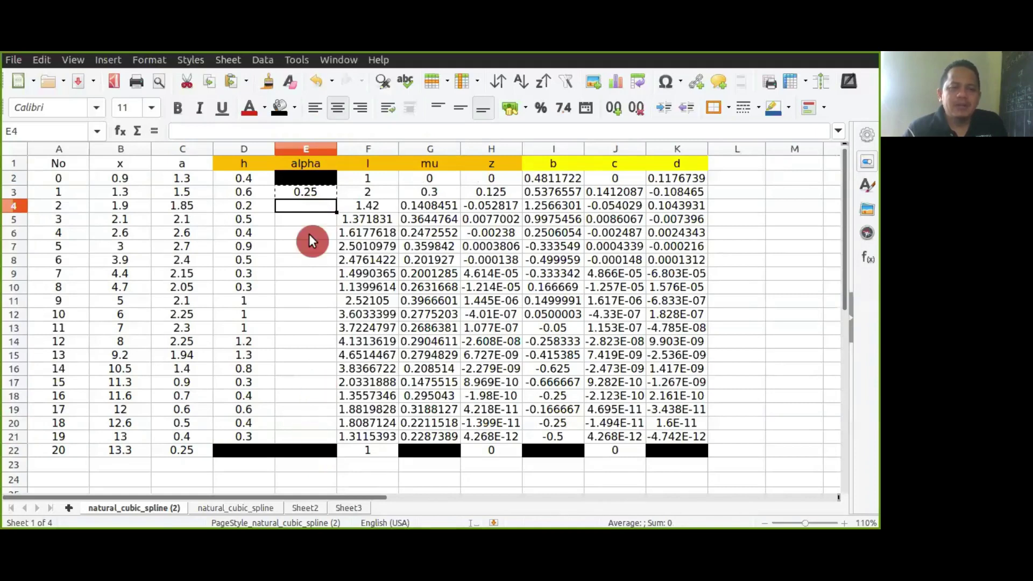
left_click(309, 427, "shift")
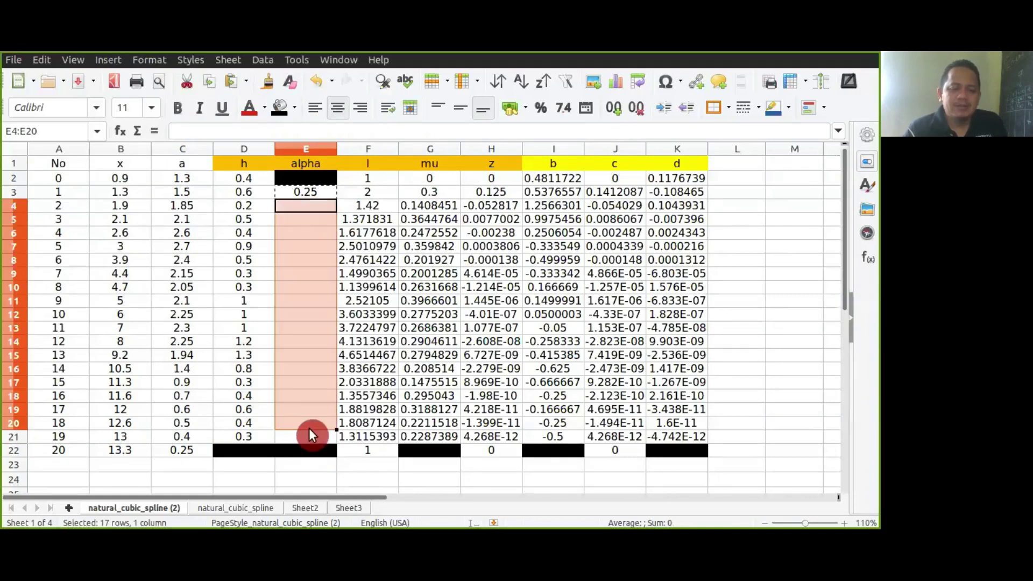
left_click(302, 434, "shift")
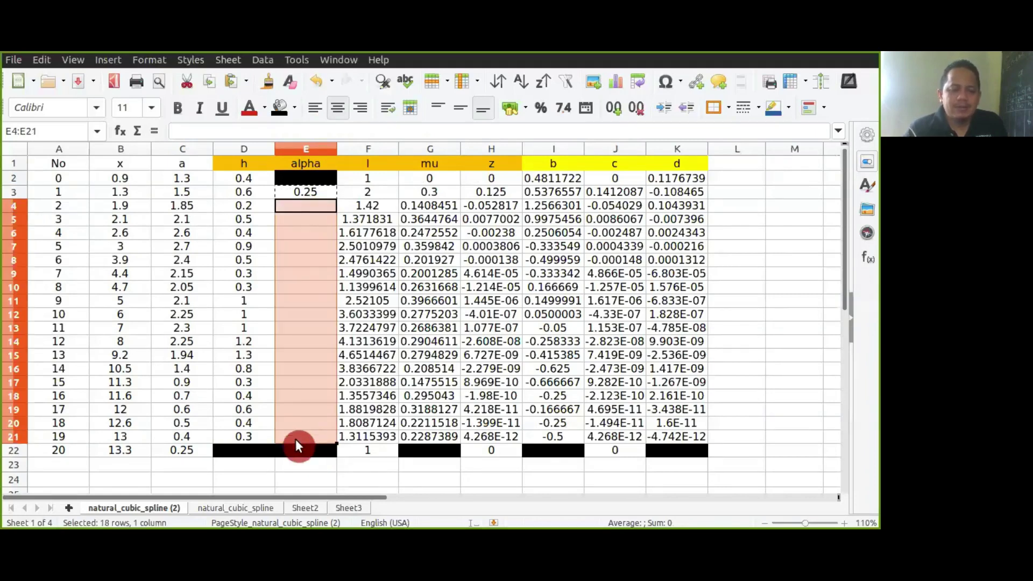
right_click(309, 389)
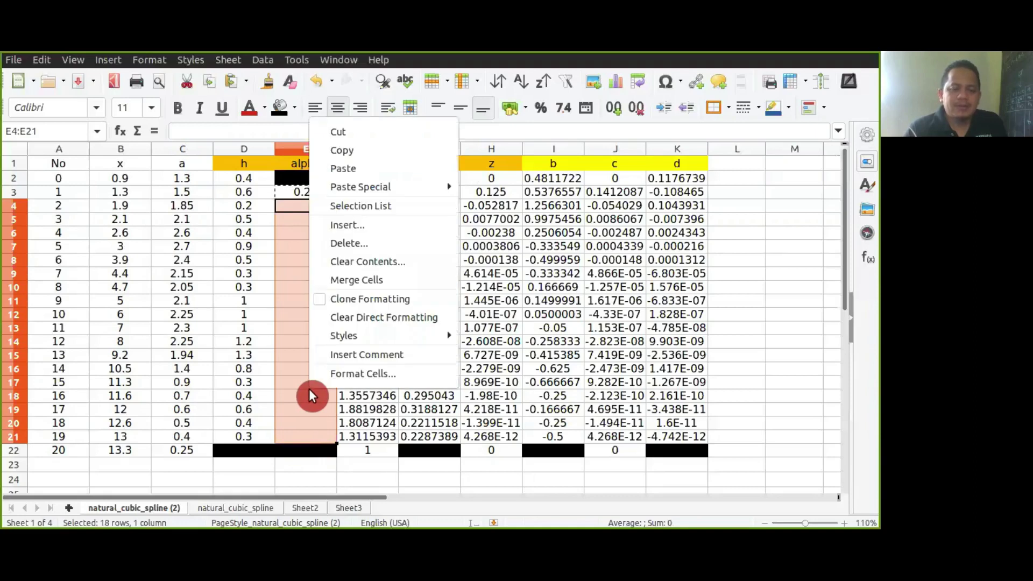
left_click(372, 171)
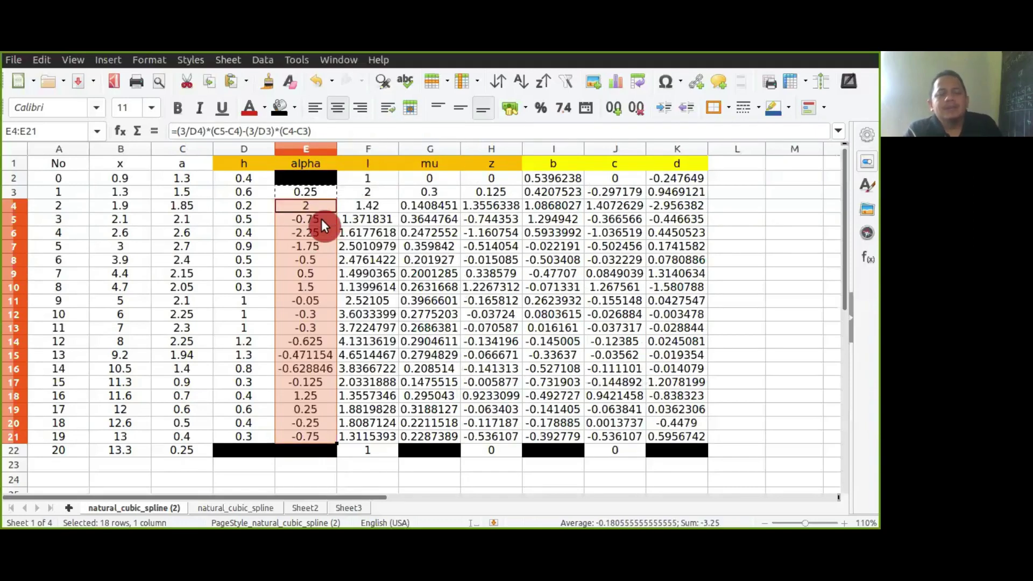
Clear the l, mu and z formulas in F4:H21, keeping the entries in rows 2 and 3.
left_click(374, 178)
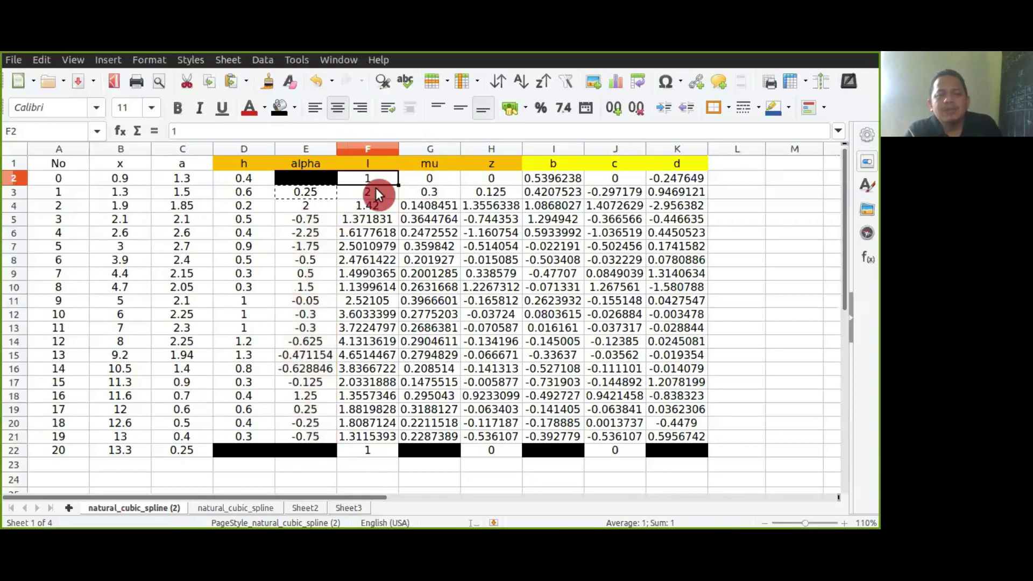
left_click(428, 180)
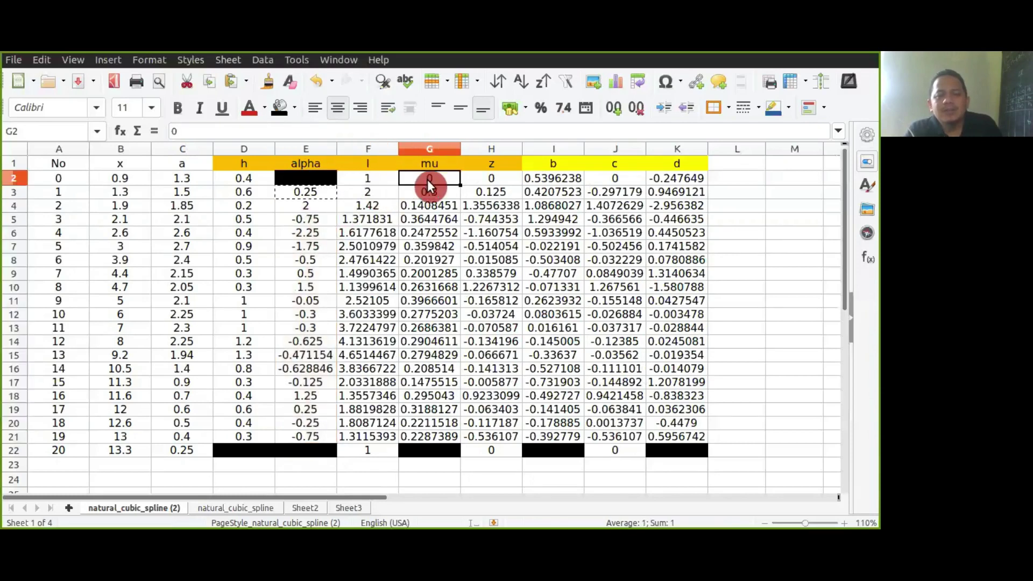
left_click(499, 176)
left_click(381, 173)
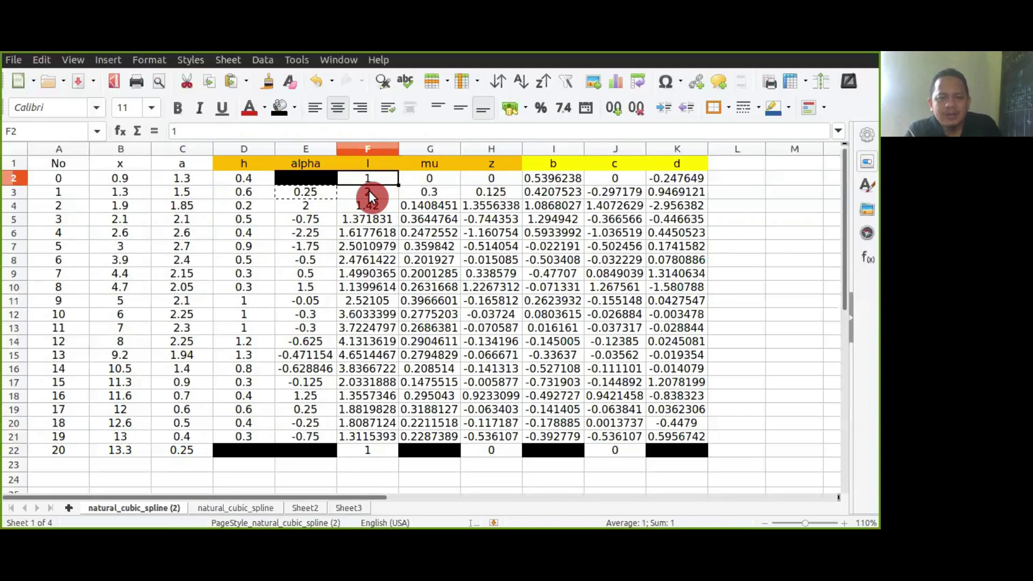
left_click(369, 190)
left_click(366, 202)
left_click_drag(472, 205, 495, 430)
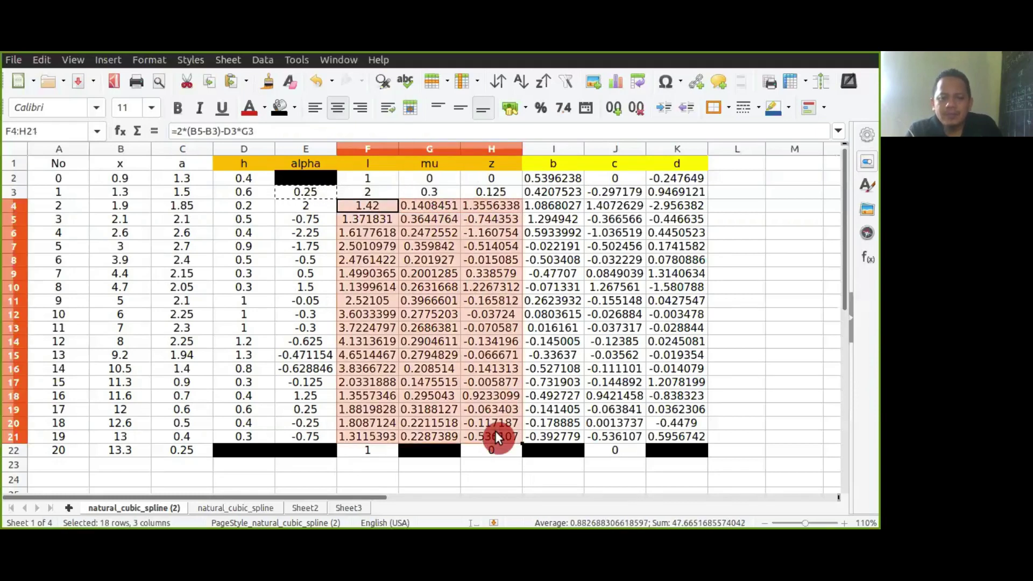
key("Delete")
Check the l, mu and z formulas in F3, G3 and H3.
left_click(377, 189)
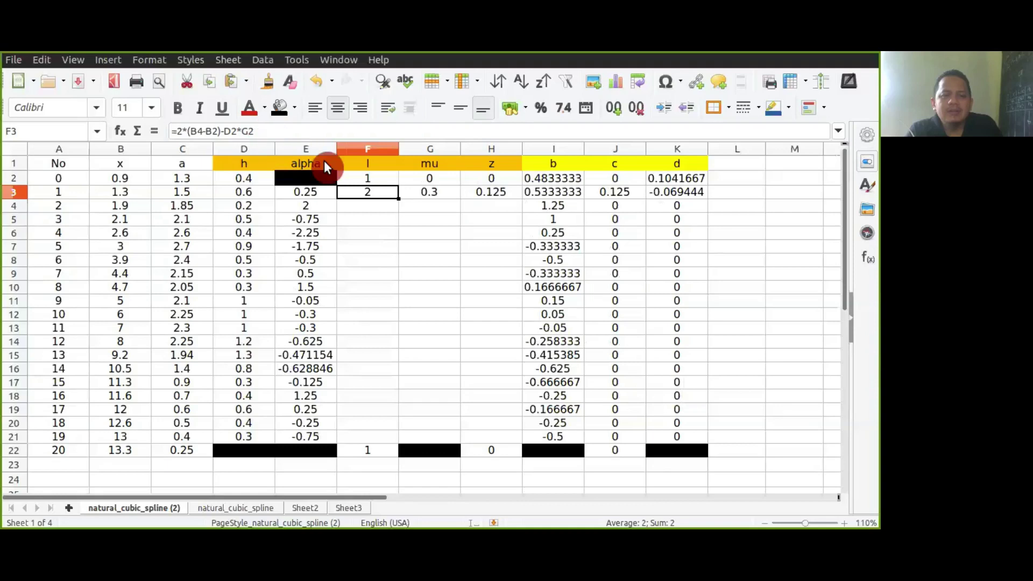
left_click(425, 189)
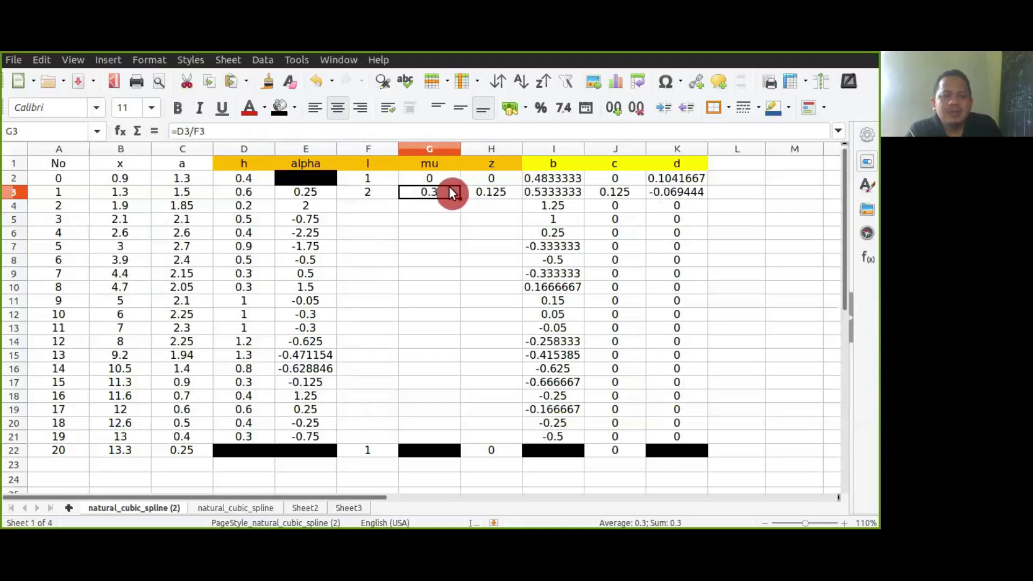
left_click(478, 193)
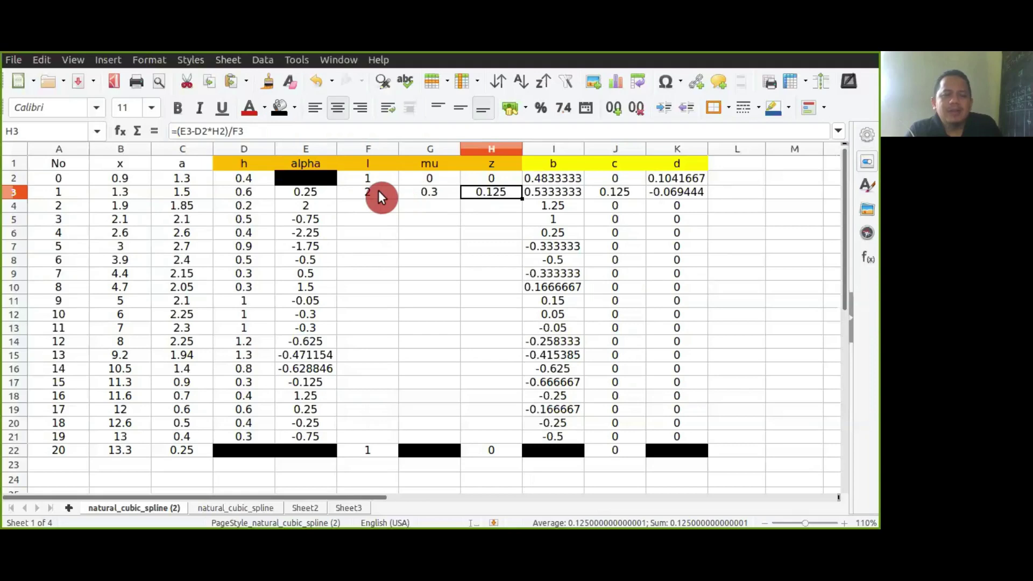
left_click_drag(389, 194, 472, 195)
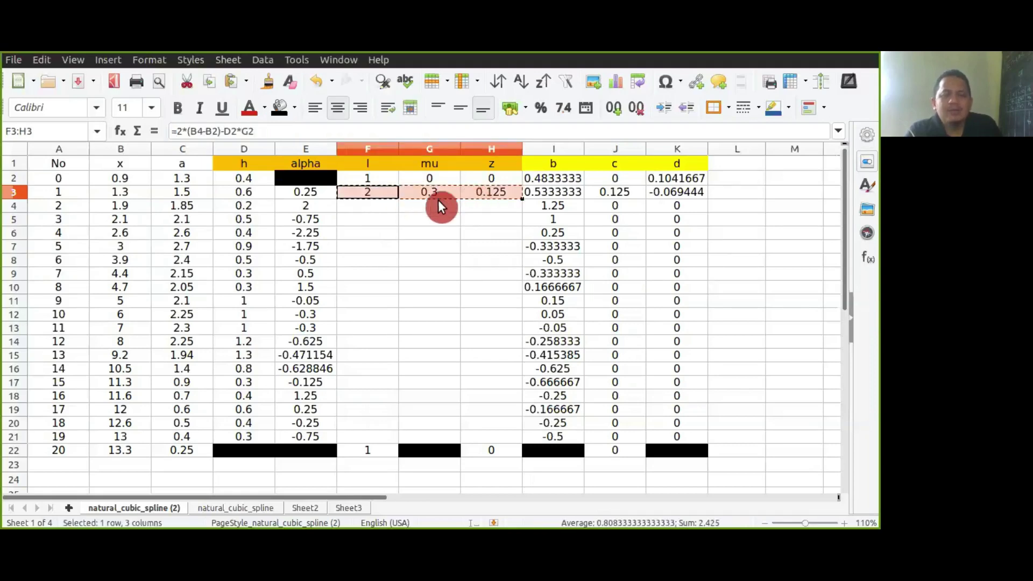
key("ctrl+c")
left_click(369, 205)
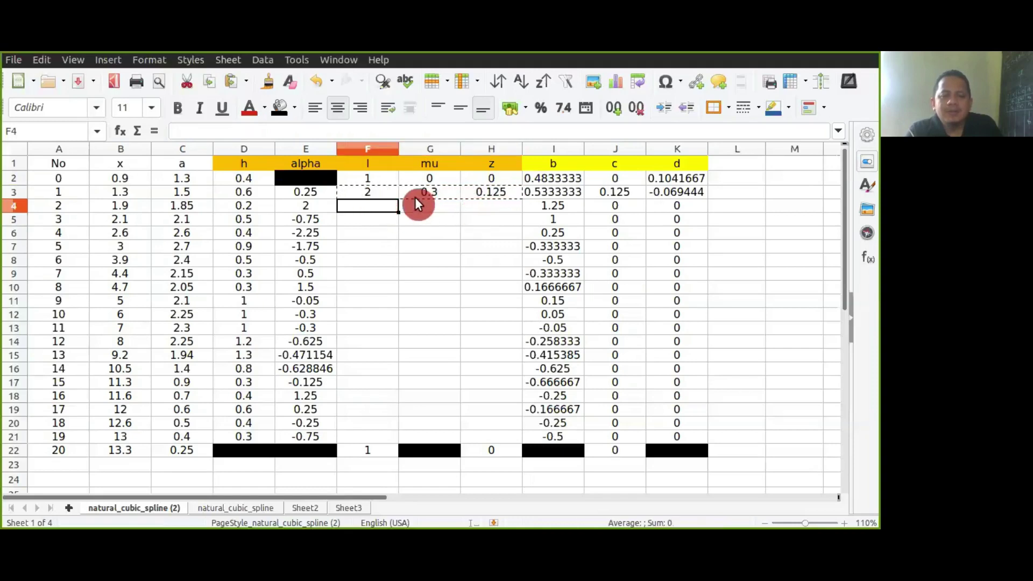
Copy the l, mu and z formulas from F3:H3 and paste them into F4:H21.
left_click(379, 197)
left_click_drag(378, 195, 483, 192)
right_click(483, 192)
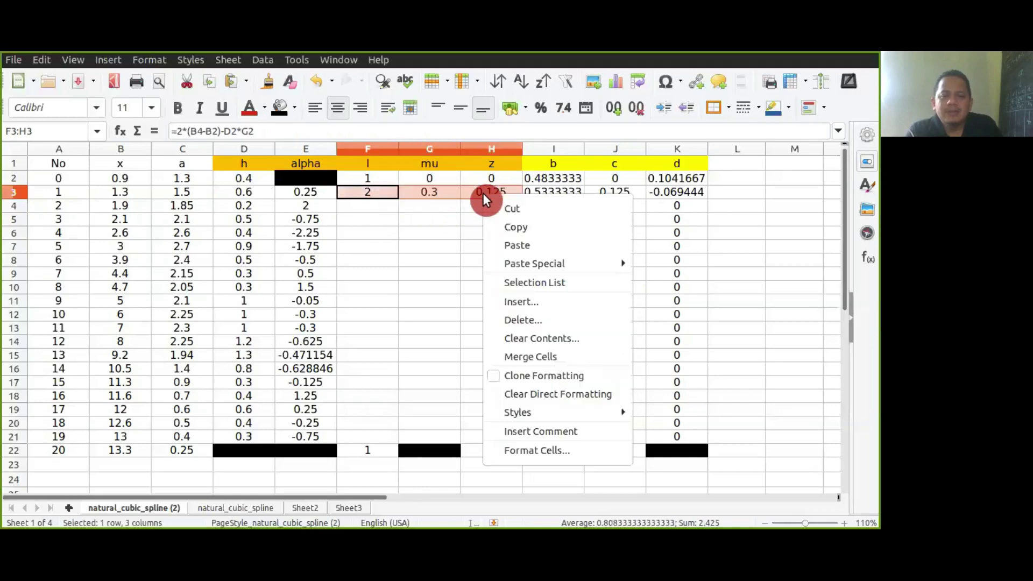
left_click(512, 227)
left_click(382, 207)
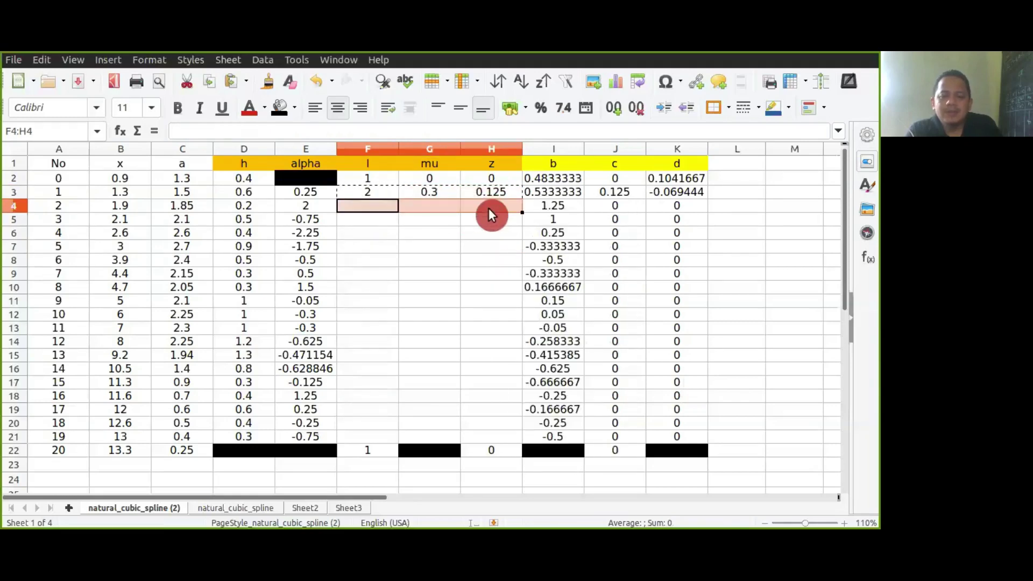
left_click(493, 431, "shift")
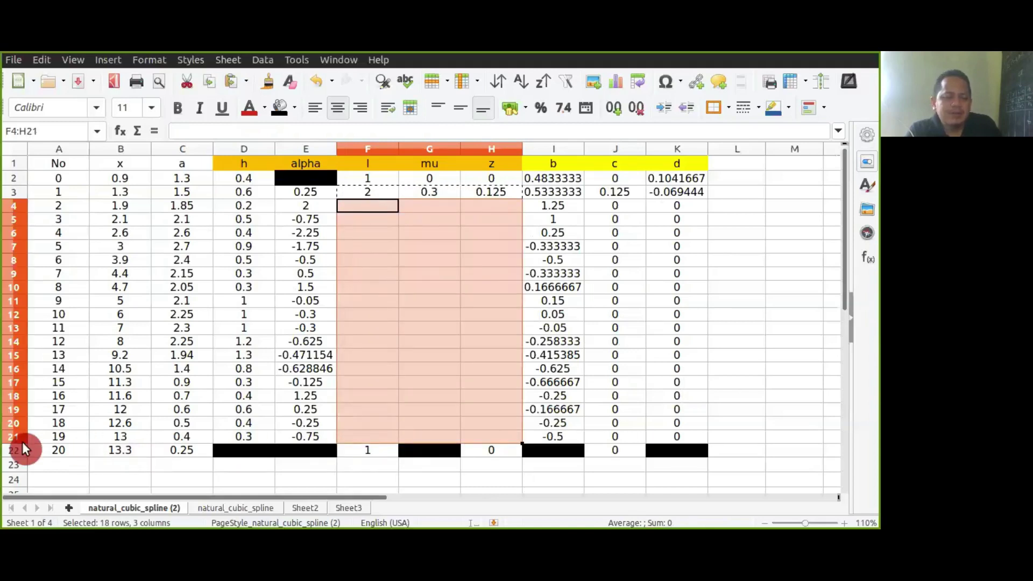
right_click(372, 438)
left_click(458, 212)
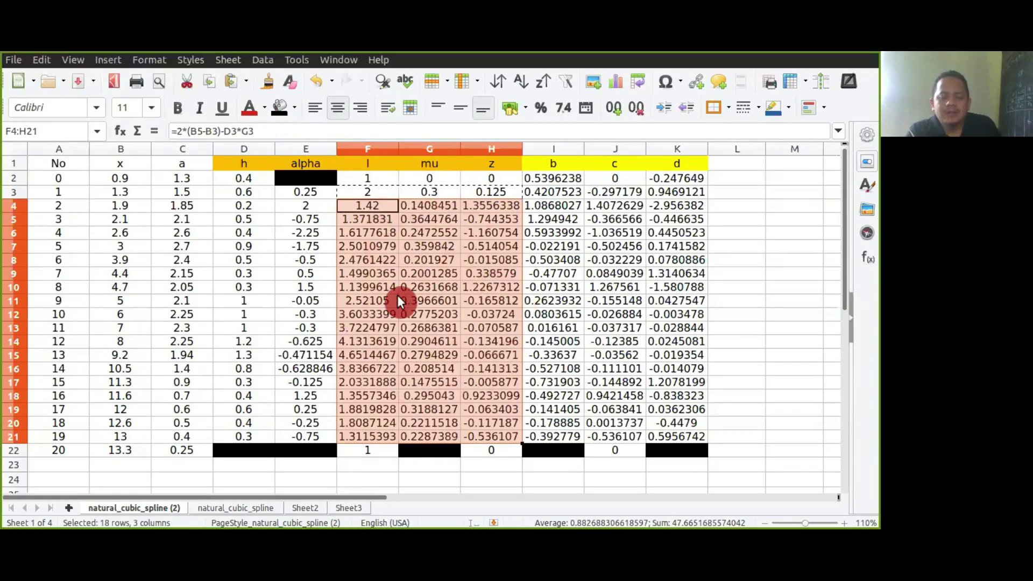
Check the end entries of l, z and c in row 22, and clear the b, c and d formulas in I2:K20.
left_click(373, 451)
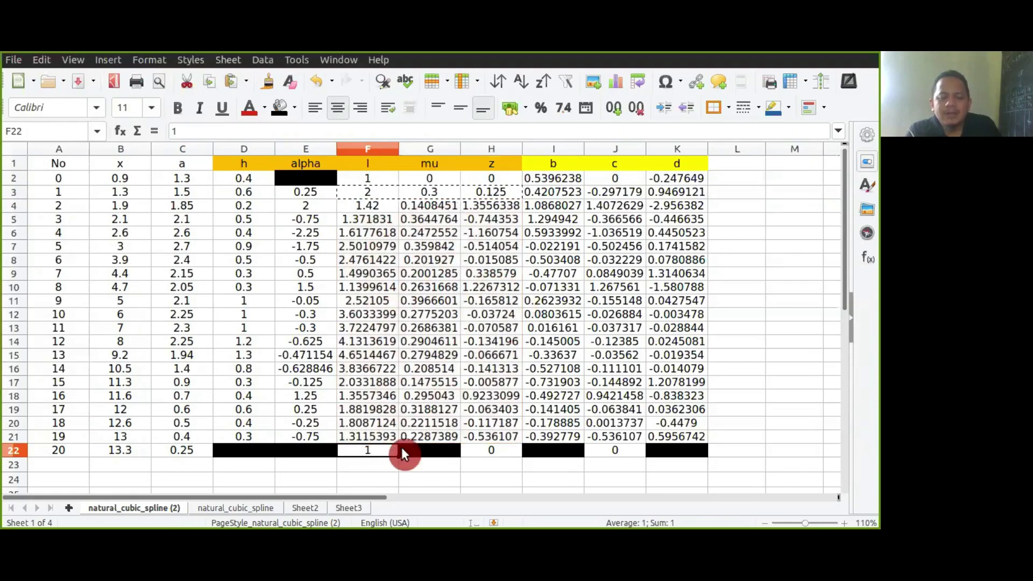
left_click(482, 447)
left_click(625, 448)
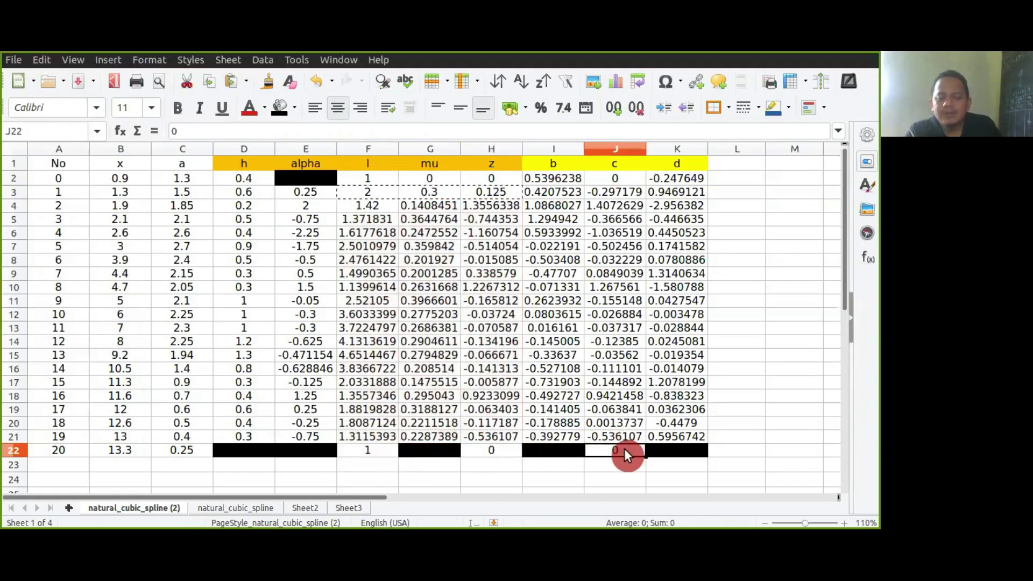
left_click(564, 424)
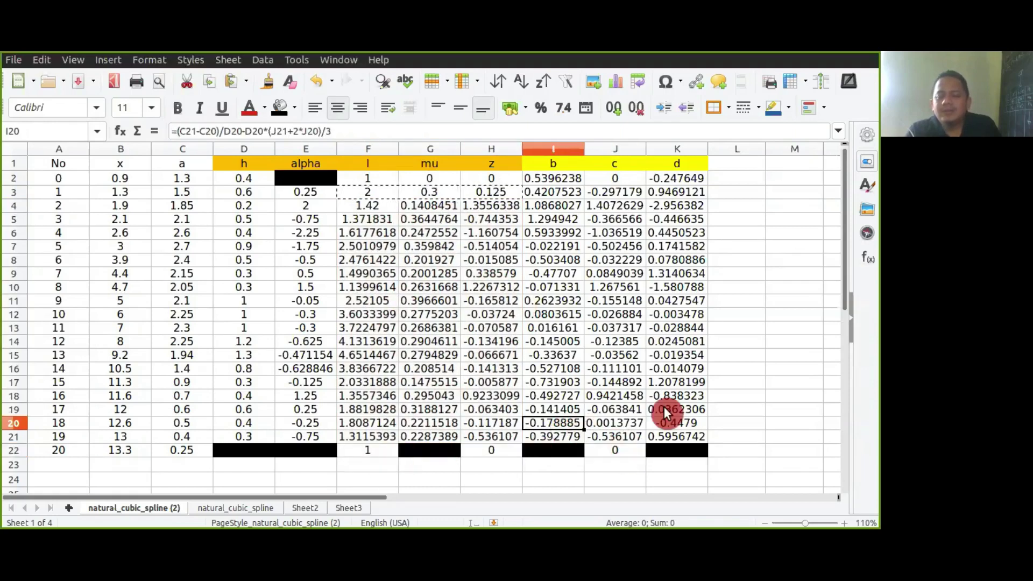
left_click(676, 425, "shift")
left_click(688, 183, "shift")
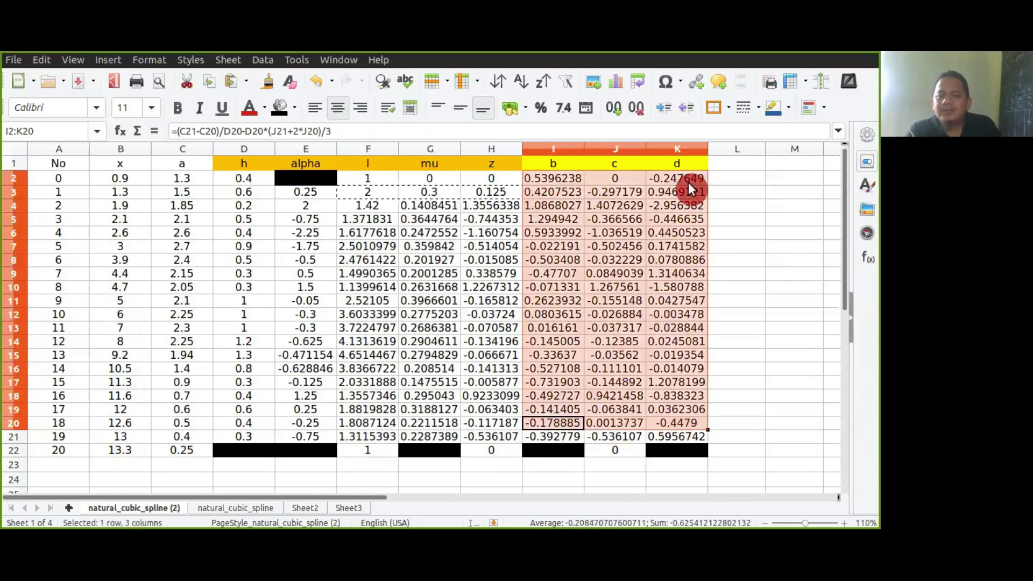
key("Delete")
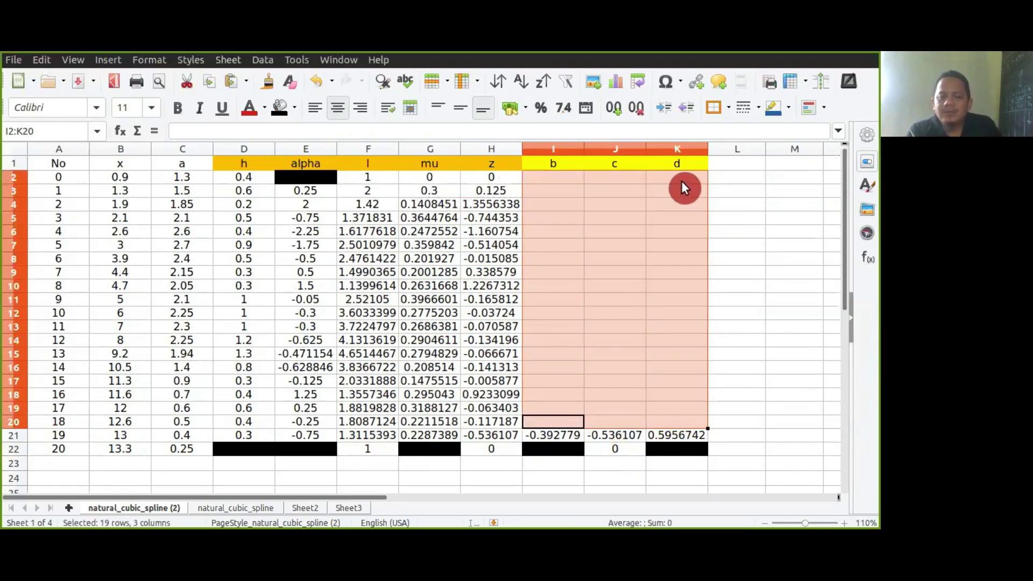
Copy the b, c and d formulas from I21:K21 and paste them up into I2:K20.
left_click(554, 431)
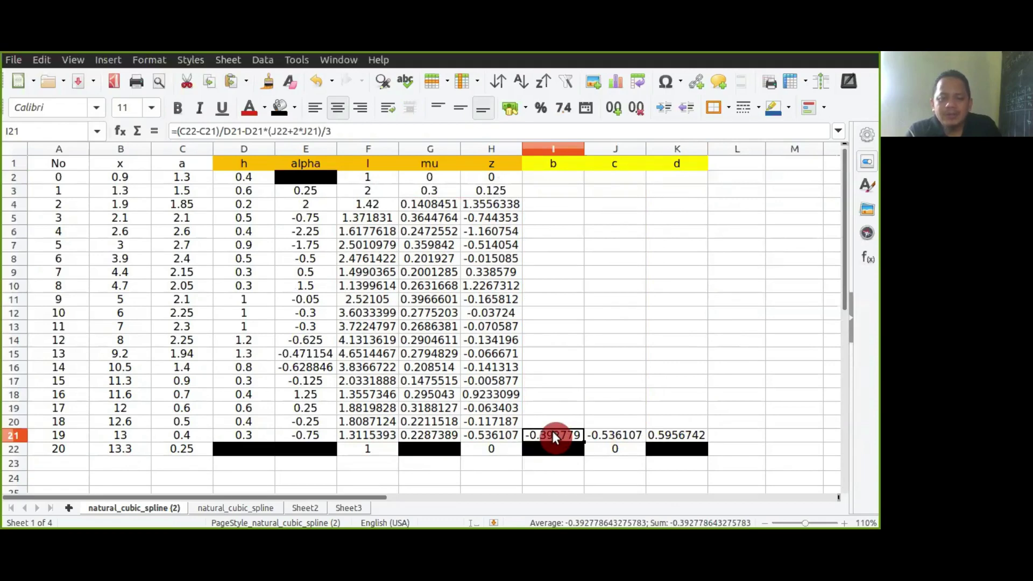
left_click(608, 437)
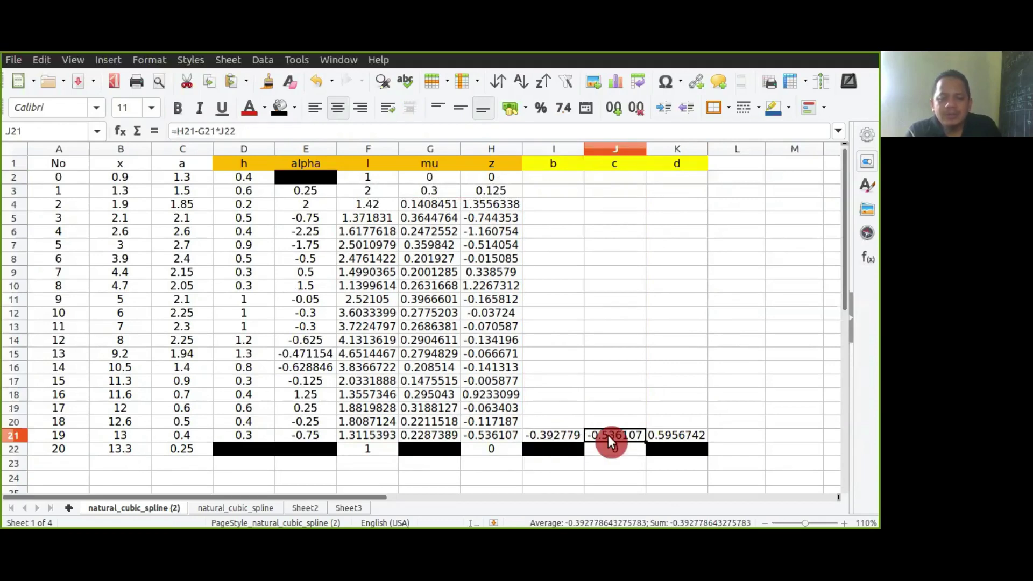
left_click(665, 433)
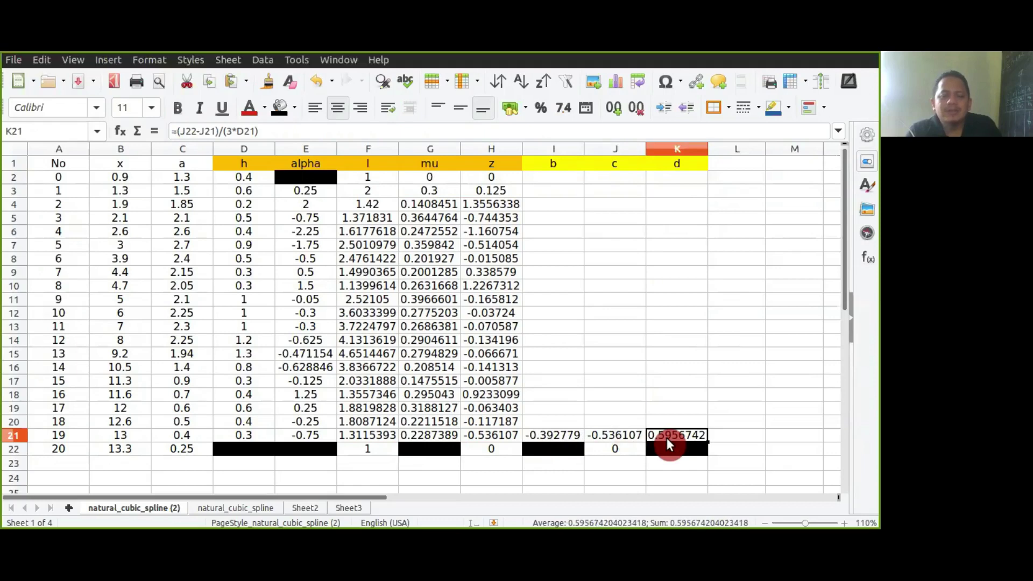
left_click_drag(560, 438, 657, 436)
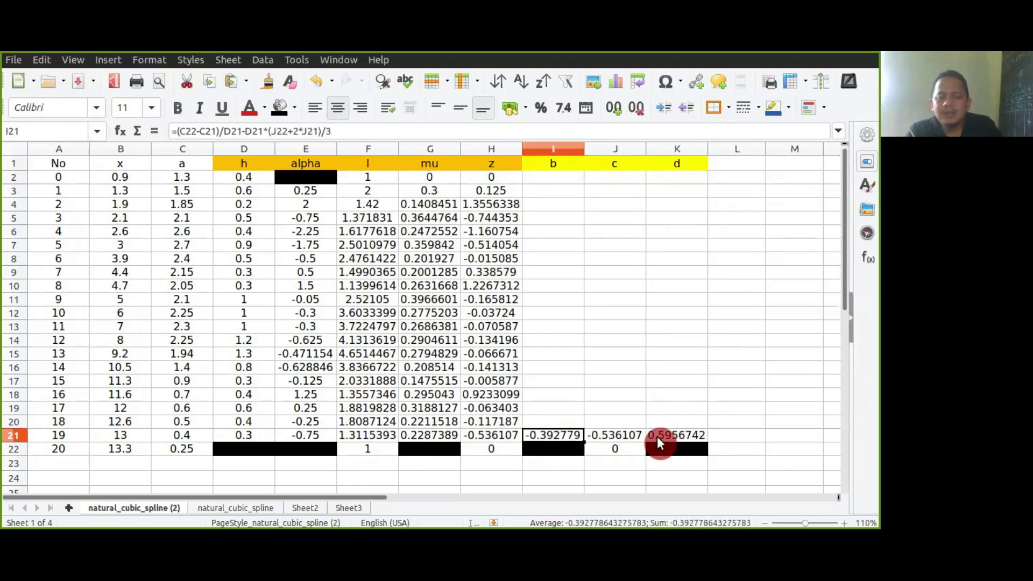
right_click(626, 437)
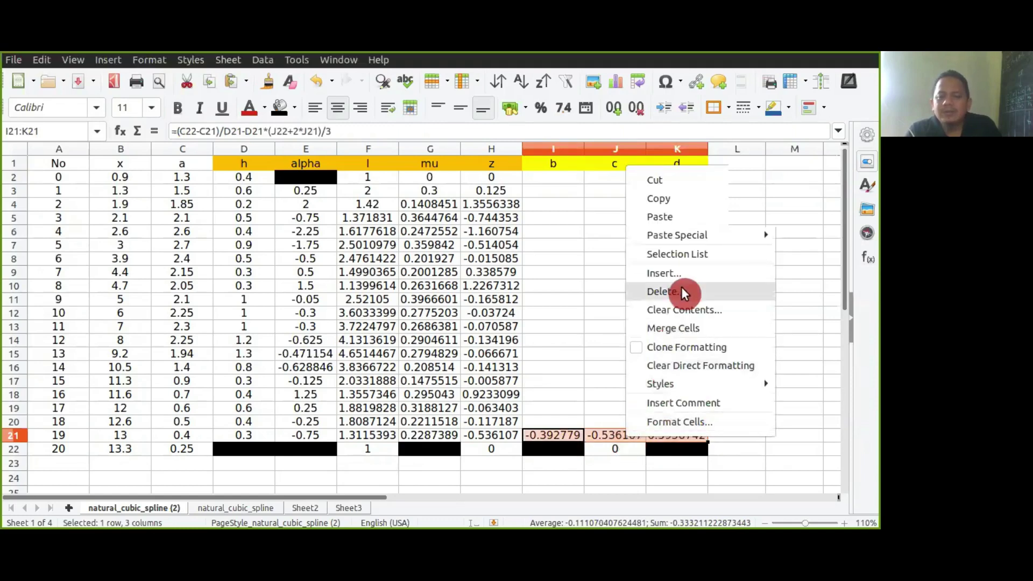
left_click(683, 203)
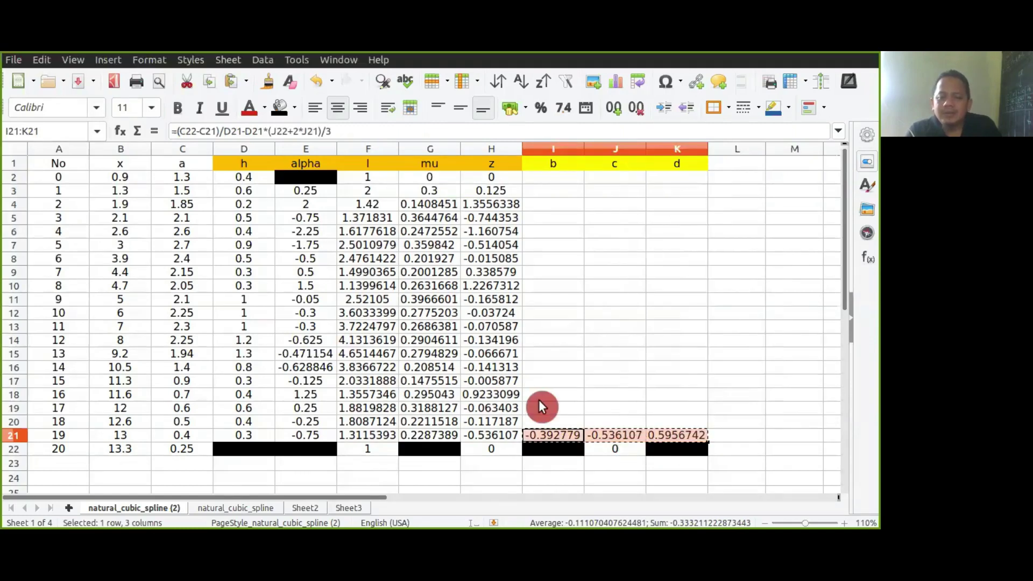
left_click(548, 420)
left_click_drag(661, 429, 683, 187)
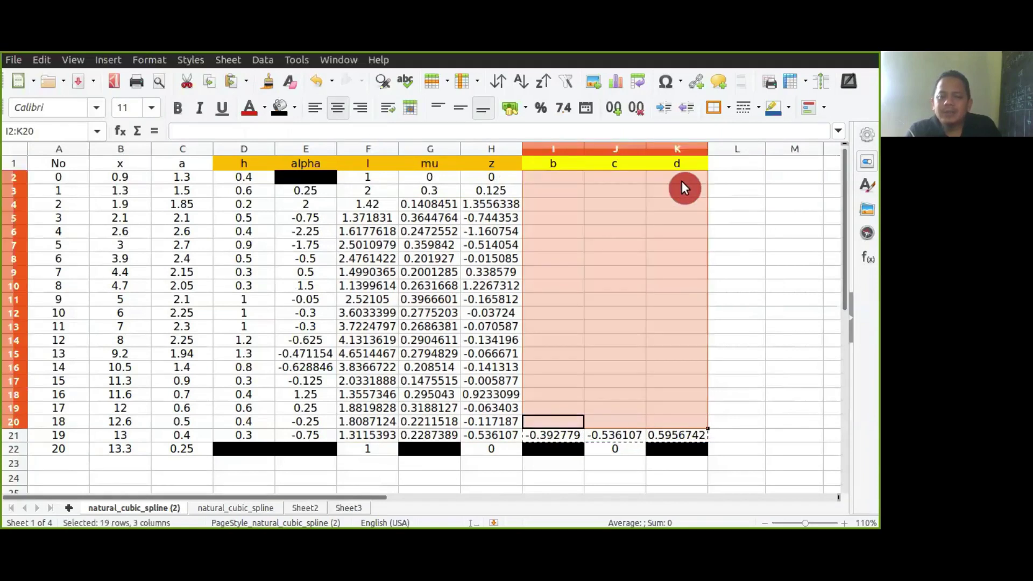
right_click(681, 181)
left_click(691, 232)
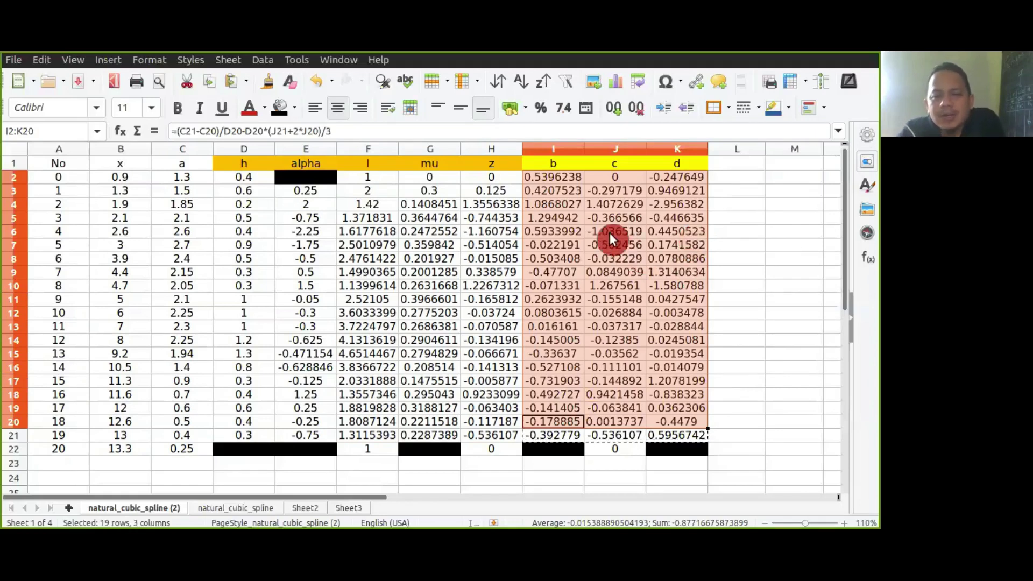
Review the a, b, c and d coefficient columns of the spline table.
left_click(179, 172)
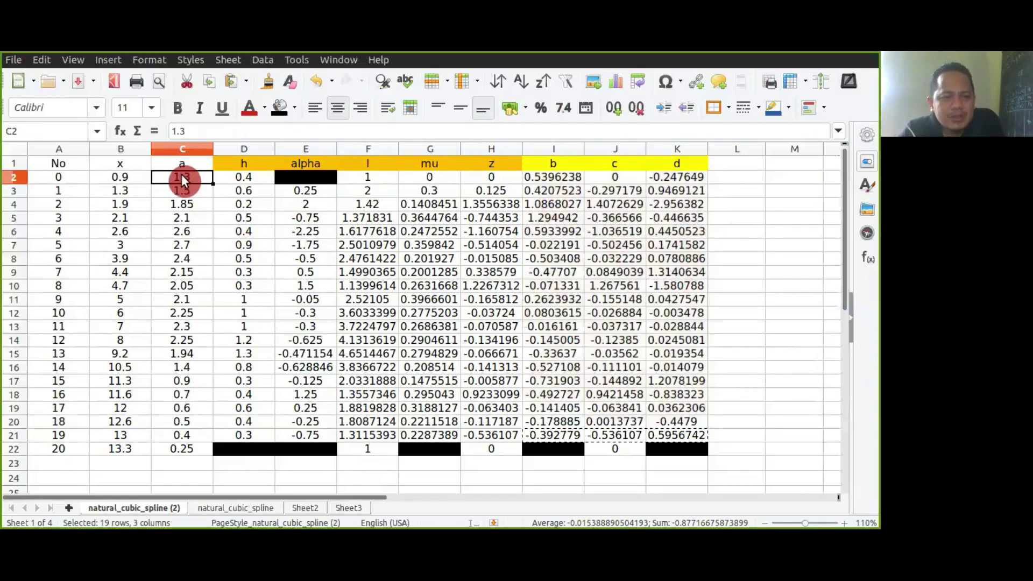
left_click(179, 153)
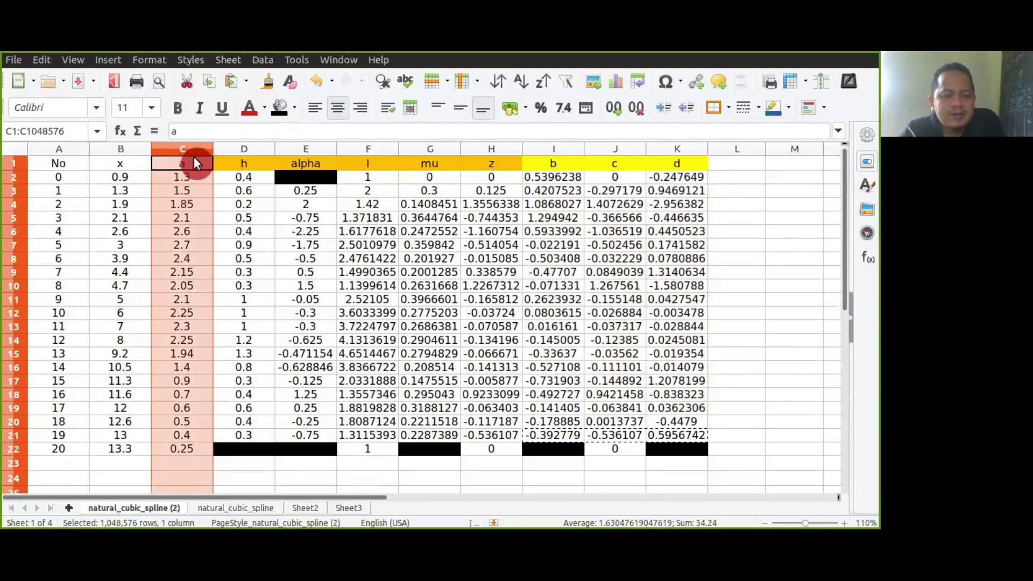
left_click(560, 147)
left_click(613, 148)
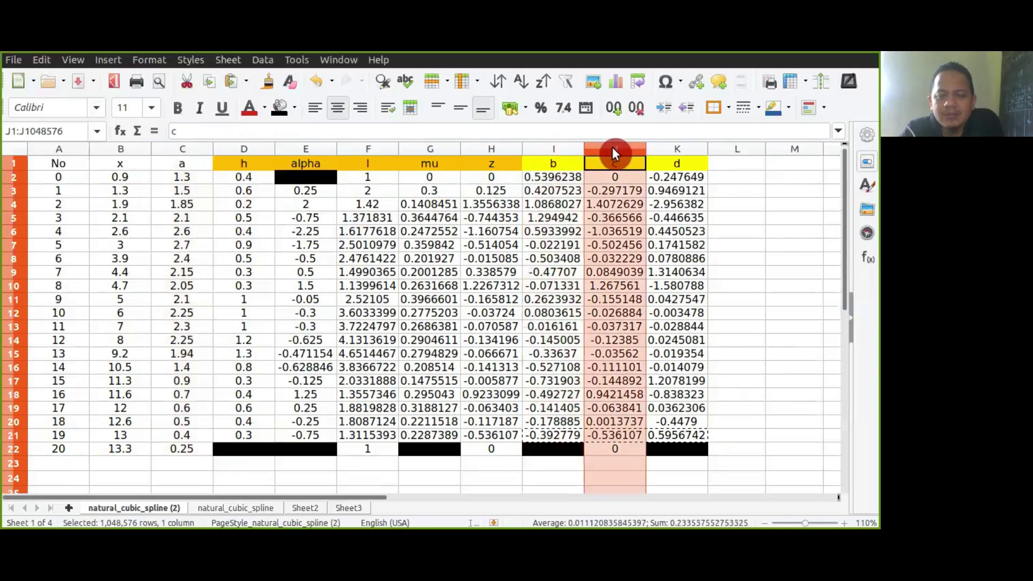
left_click(674, 151)
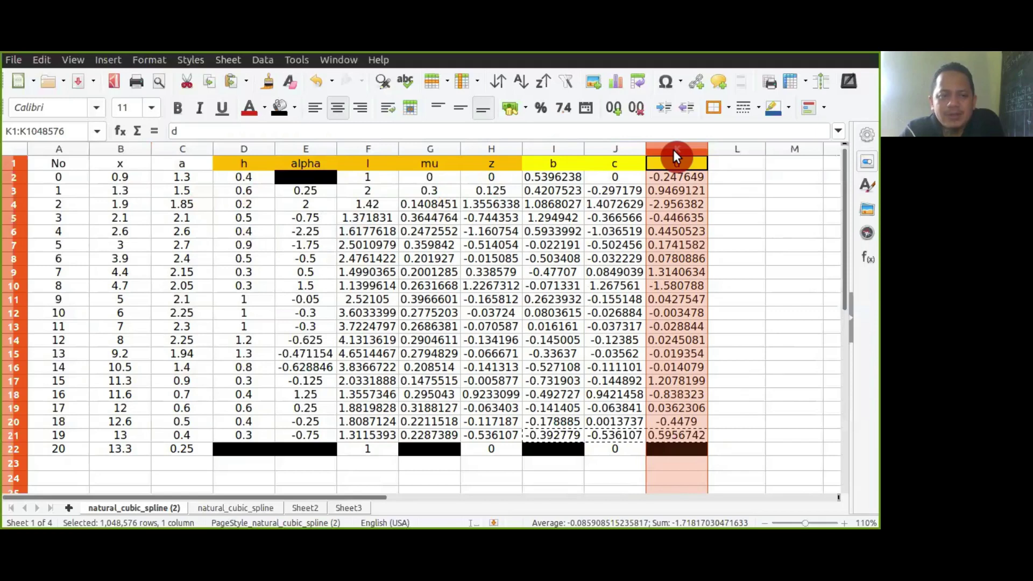
Select the a values in C2:C21.
left_click(185, 176)
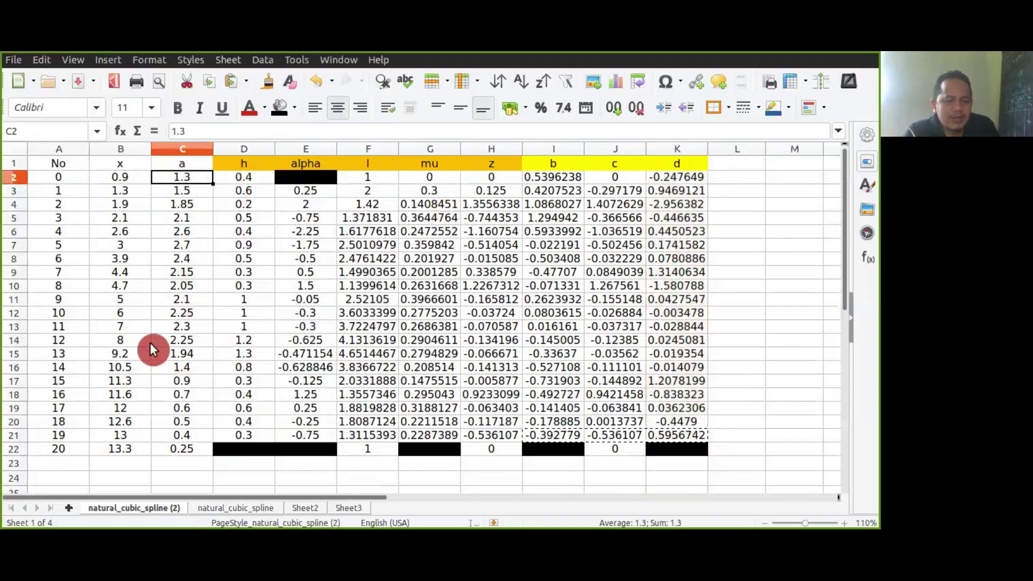
left_click(183, 428, "shift")
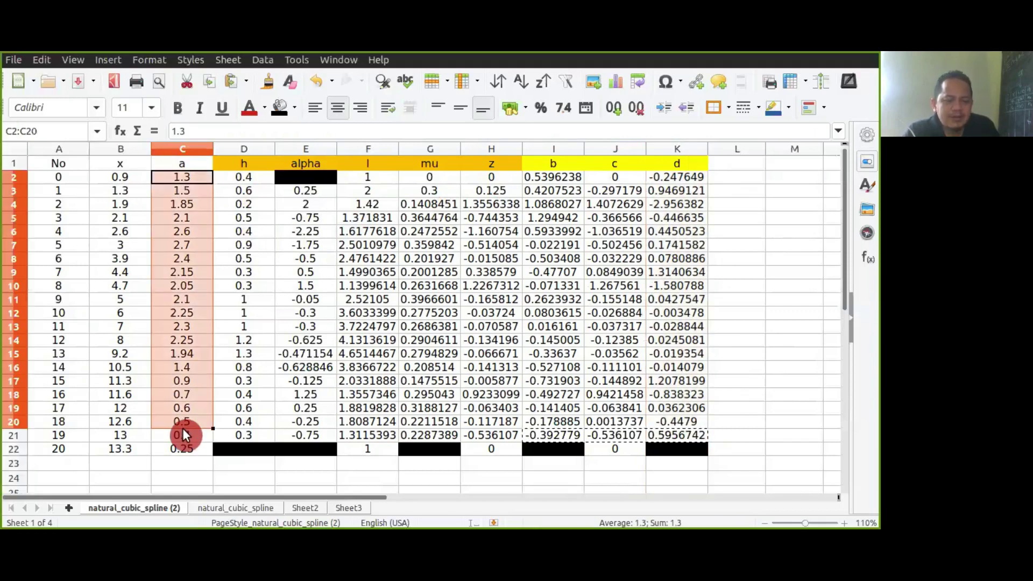
left_click(182, 434, "shift")
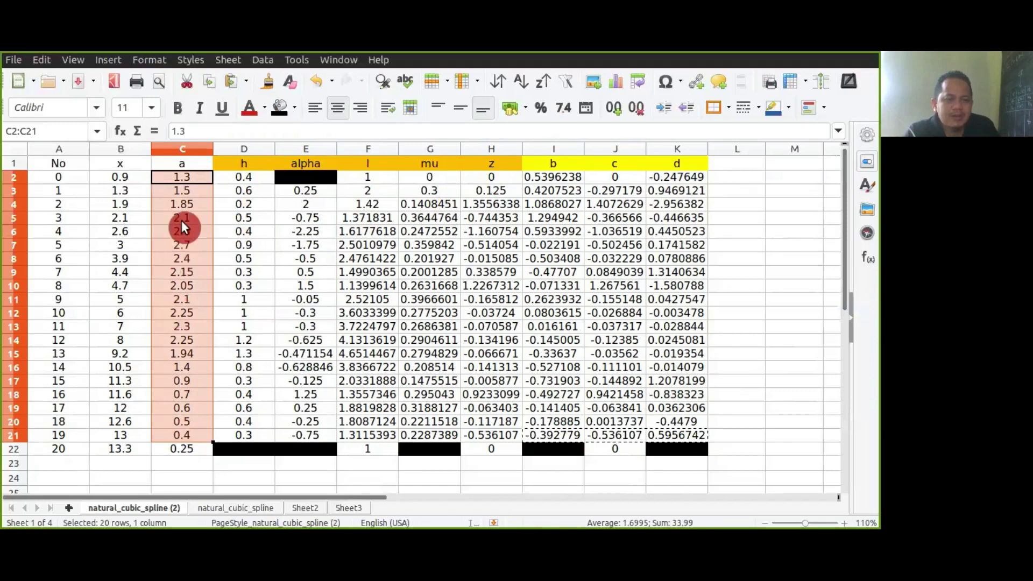
left_click(265, 109)
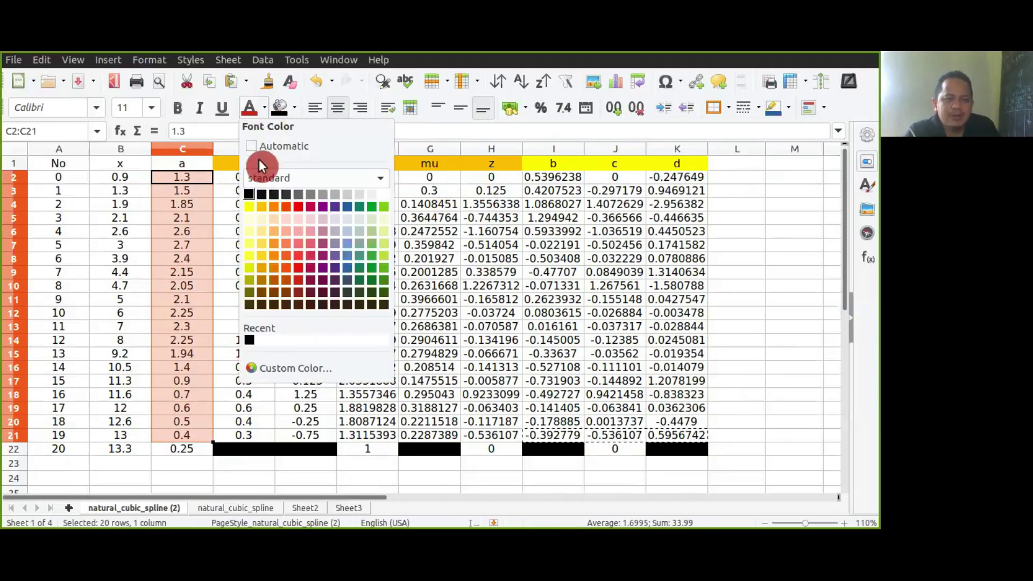
left_click(376, 207)
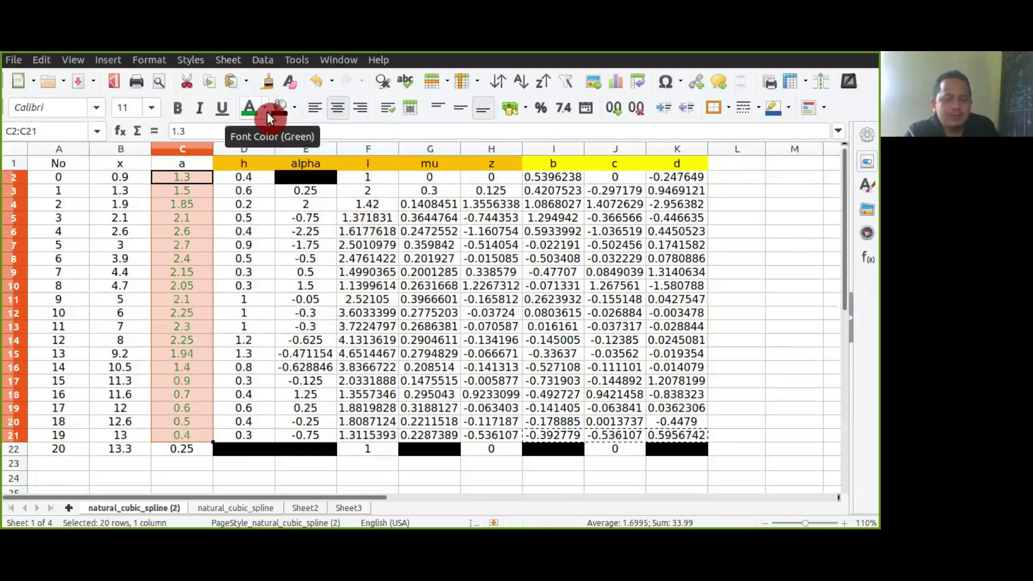
key("ctrl+z")
Give the a values in C2:C21 and the b, c and d values in I2:K21 a lime green background.
left_click(293, 108)
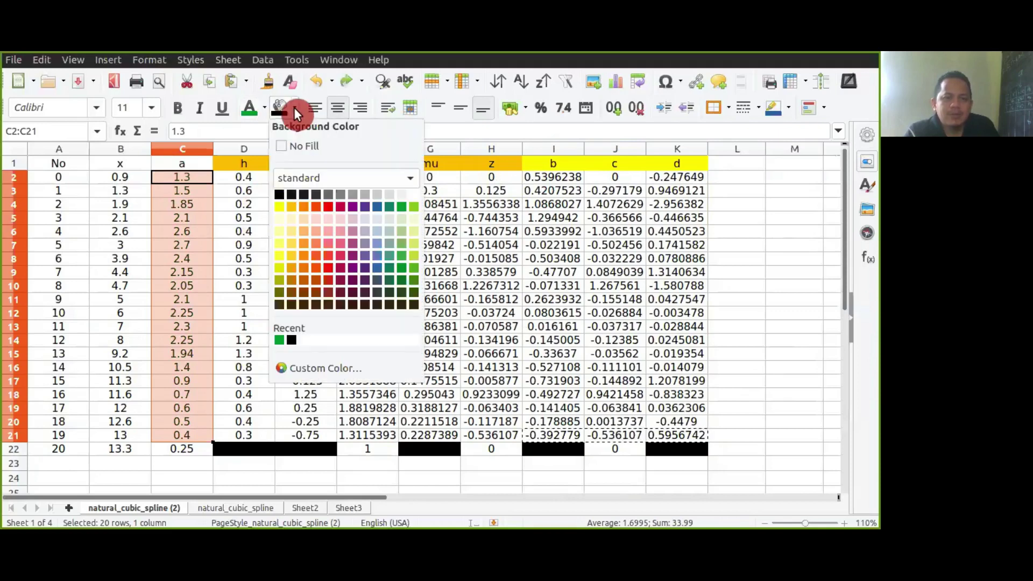
left_click(415, 208)
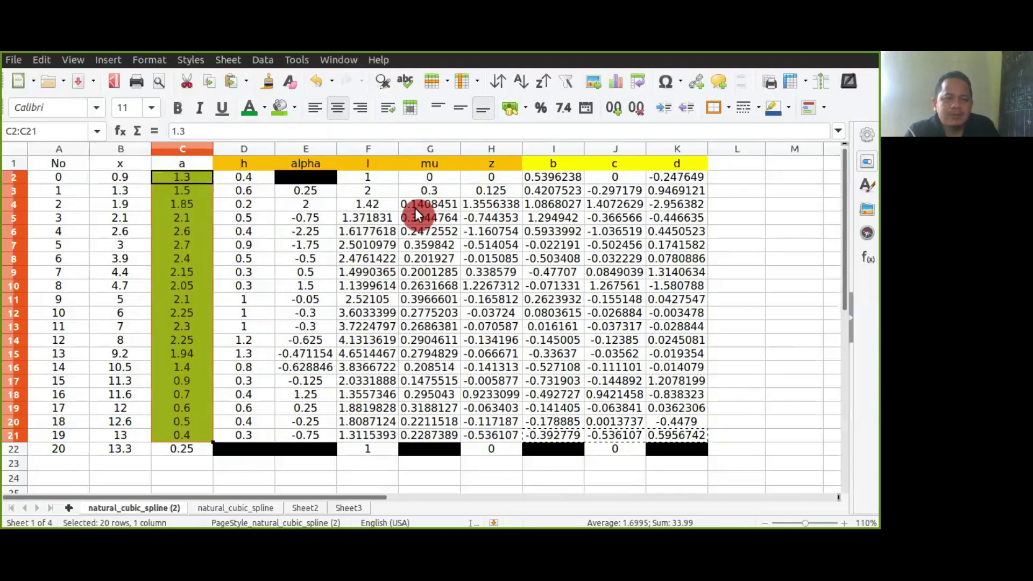
left_click(544, 179)
left_click(667, 430, "shift")
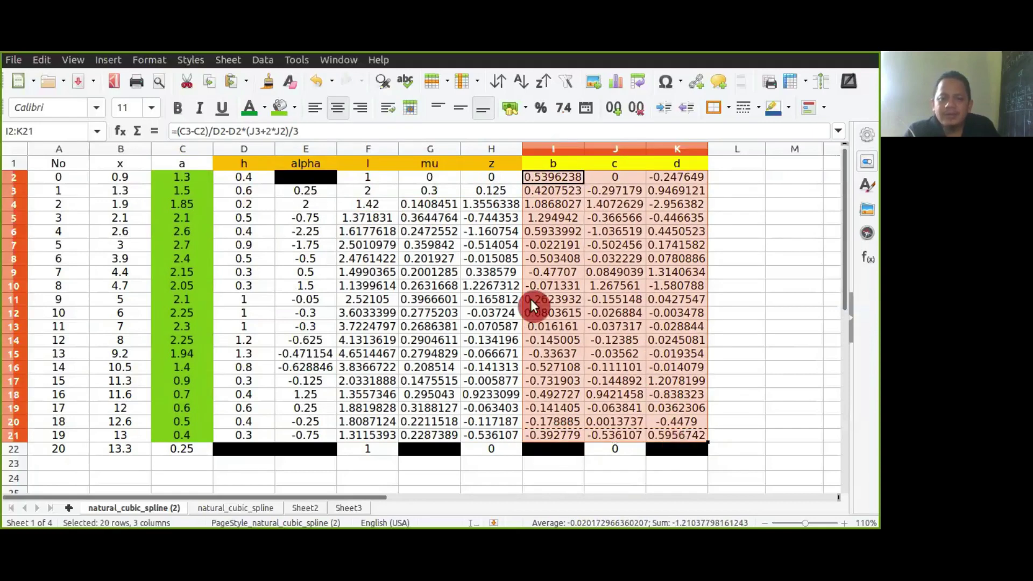
left_click(276, 111)
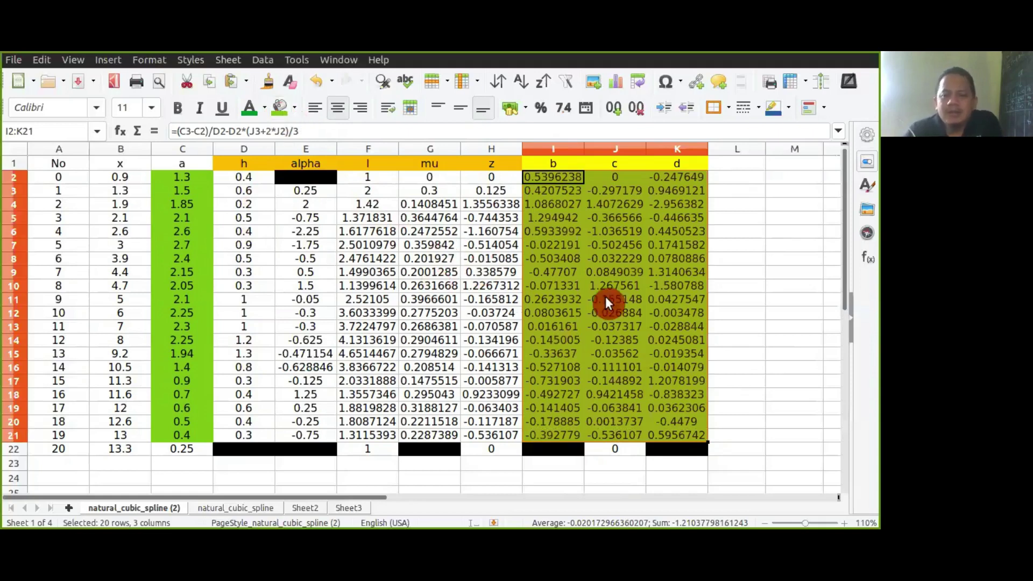
left_click(747, 327)
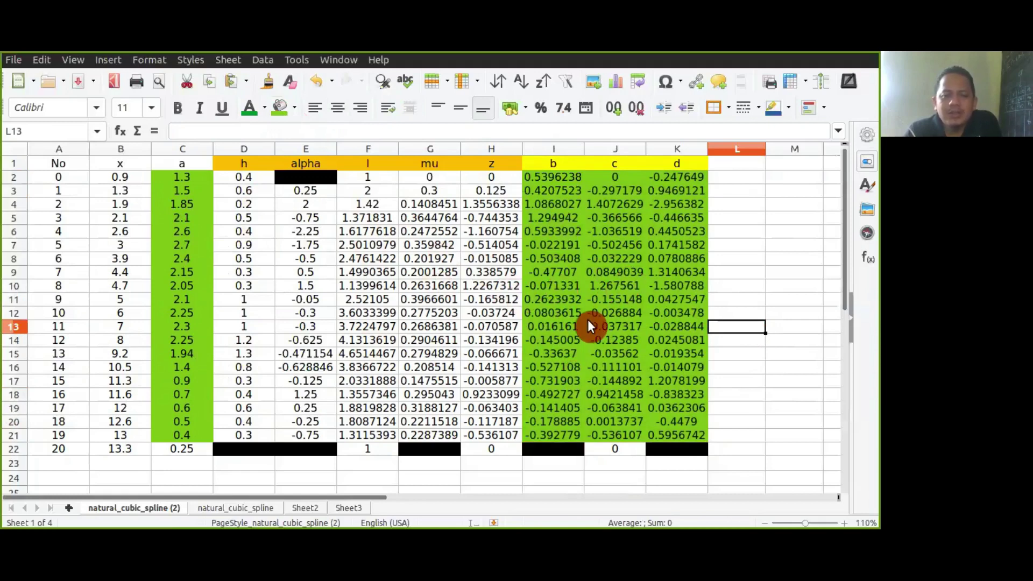
Examine the a, b, c and d coefficients that define the spline segments in rows 2, 3 and 21.
left_click(179, 176)
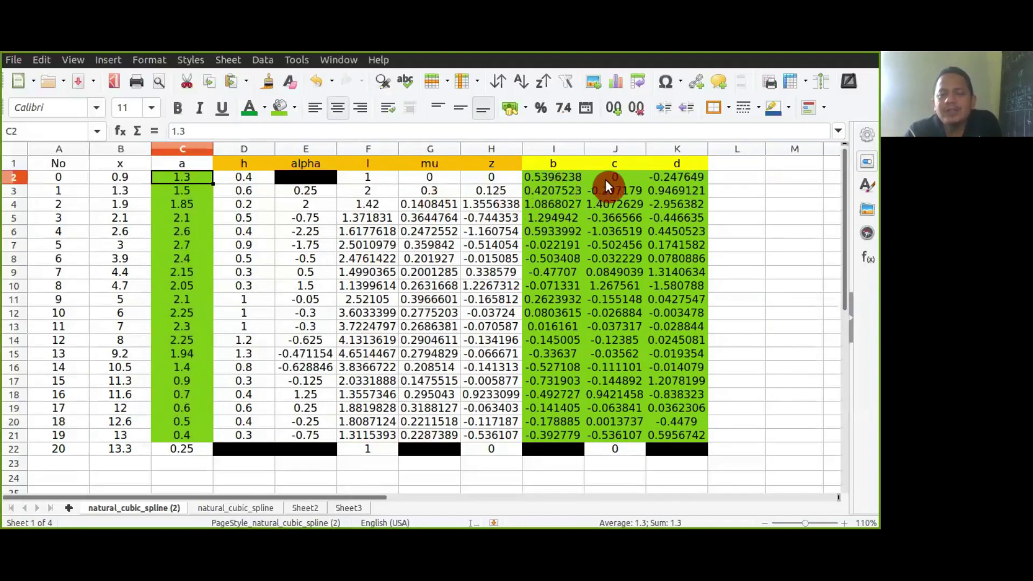
left_click(663, 179)
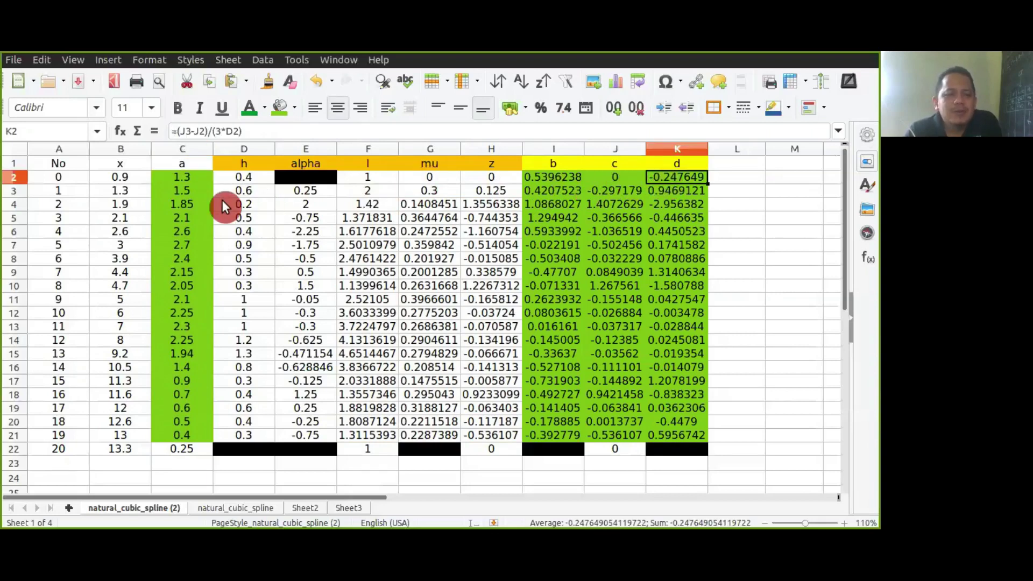
left_click(182, 191)
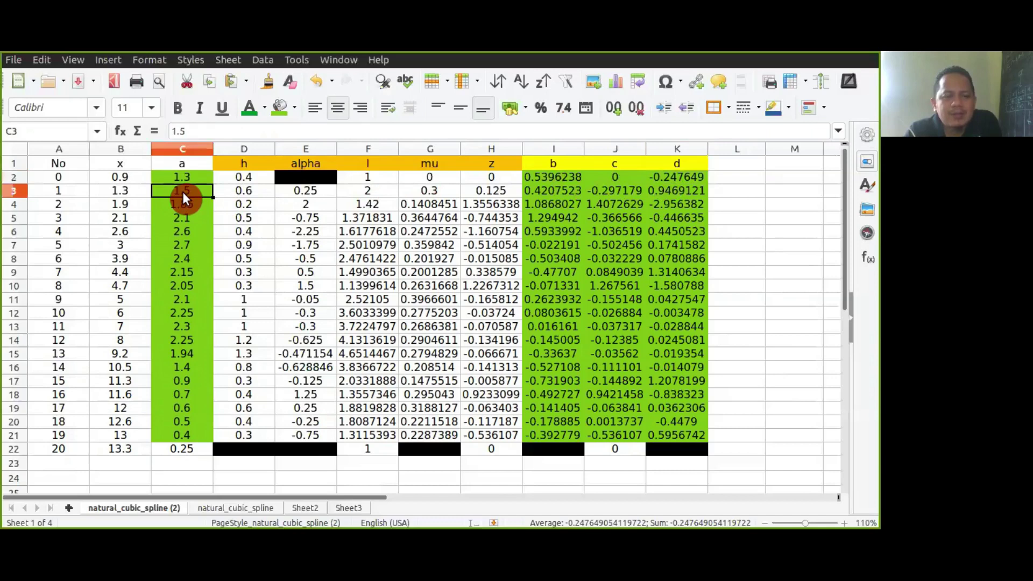
left_click(551, 190)
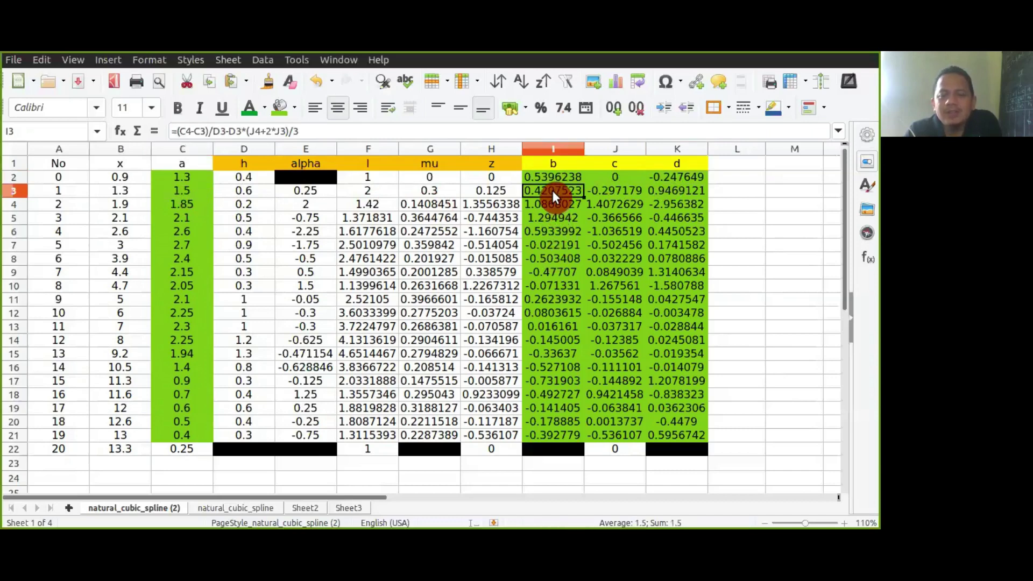
left_click(597, 189)
left_click(661, 190)
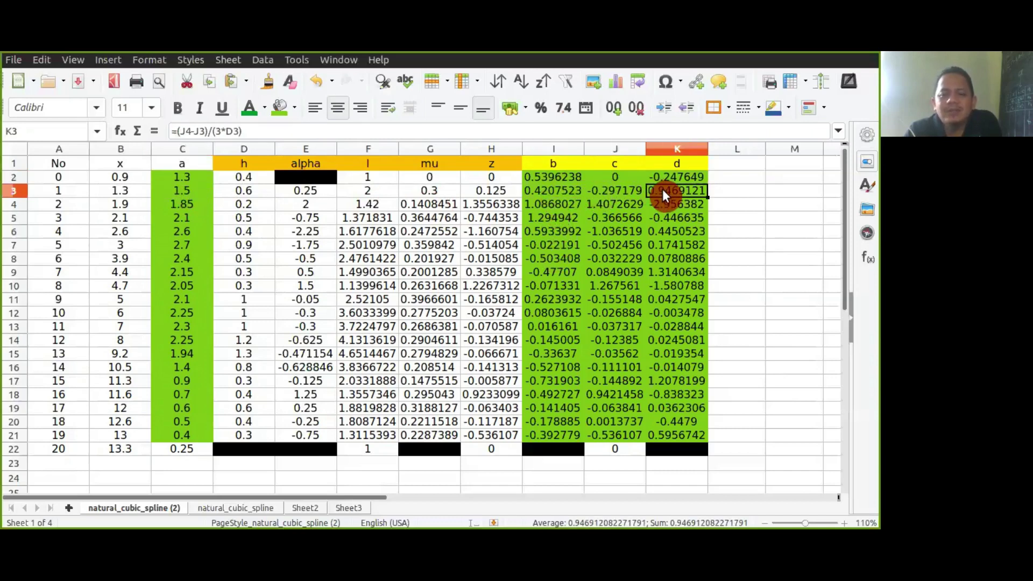
left_click(176, 433)
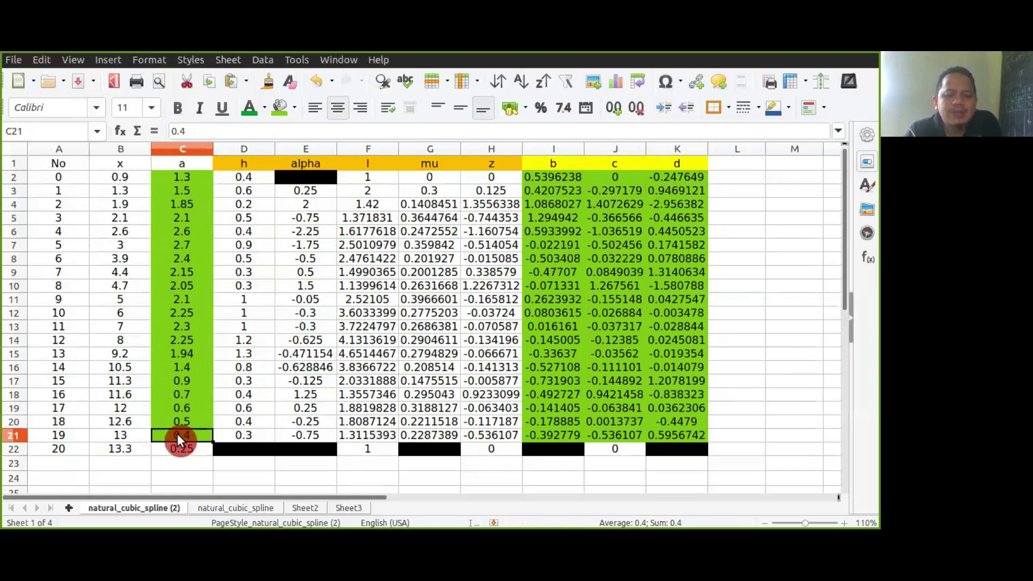
left_click(547, 439)
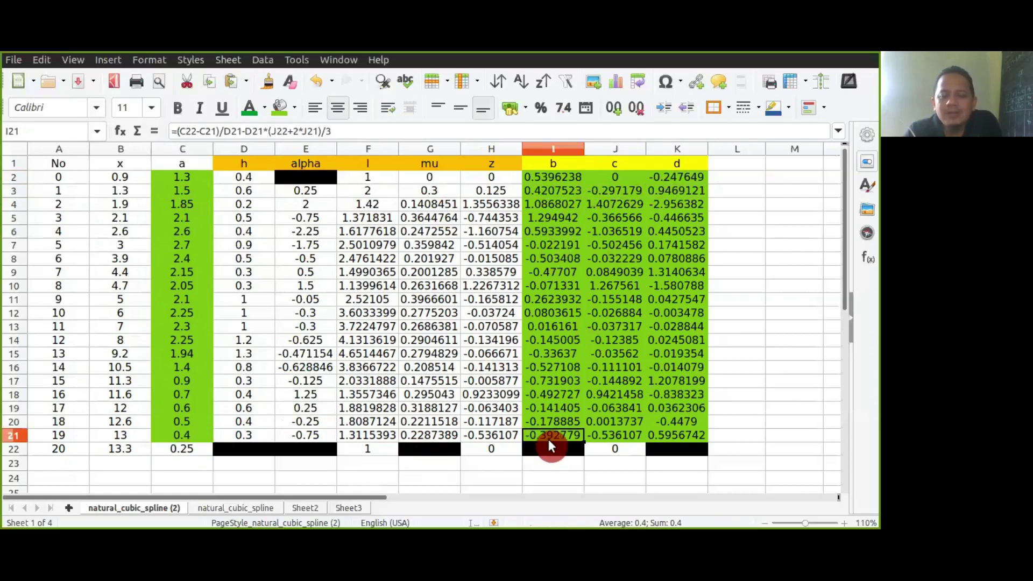
left_click(597, 439)
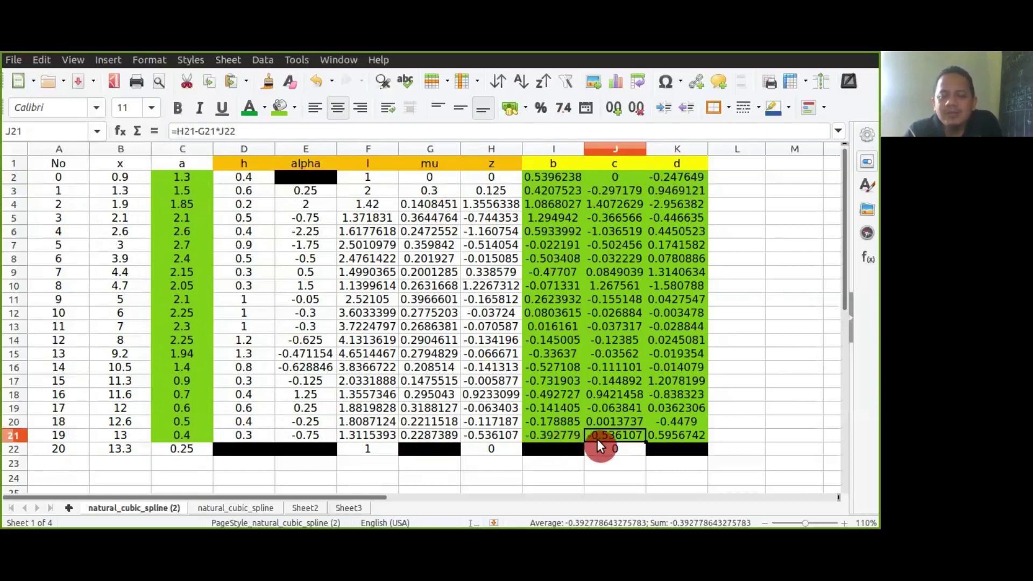
left_click(660, 440)
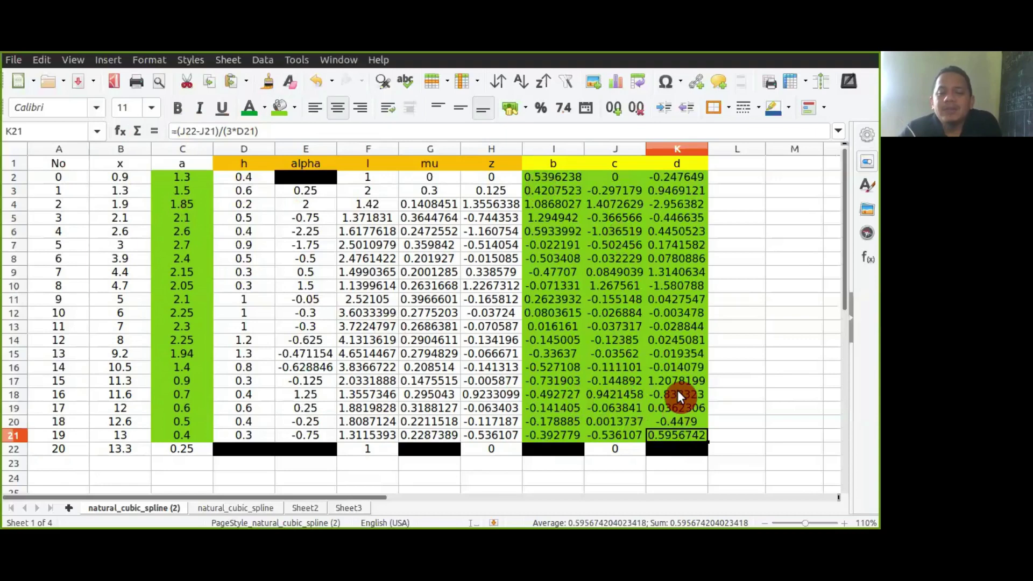
left_click(733, 436)
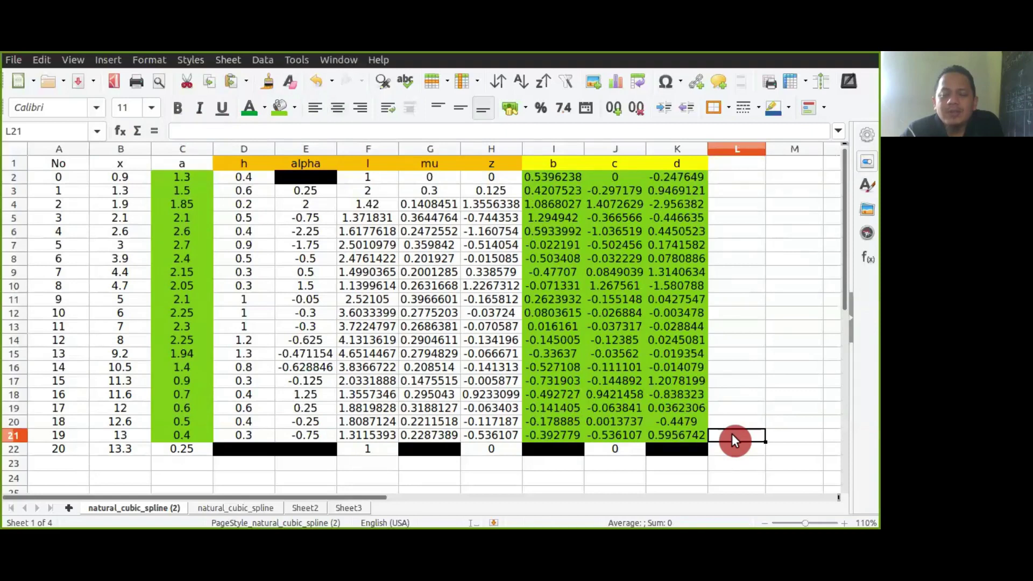